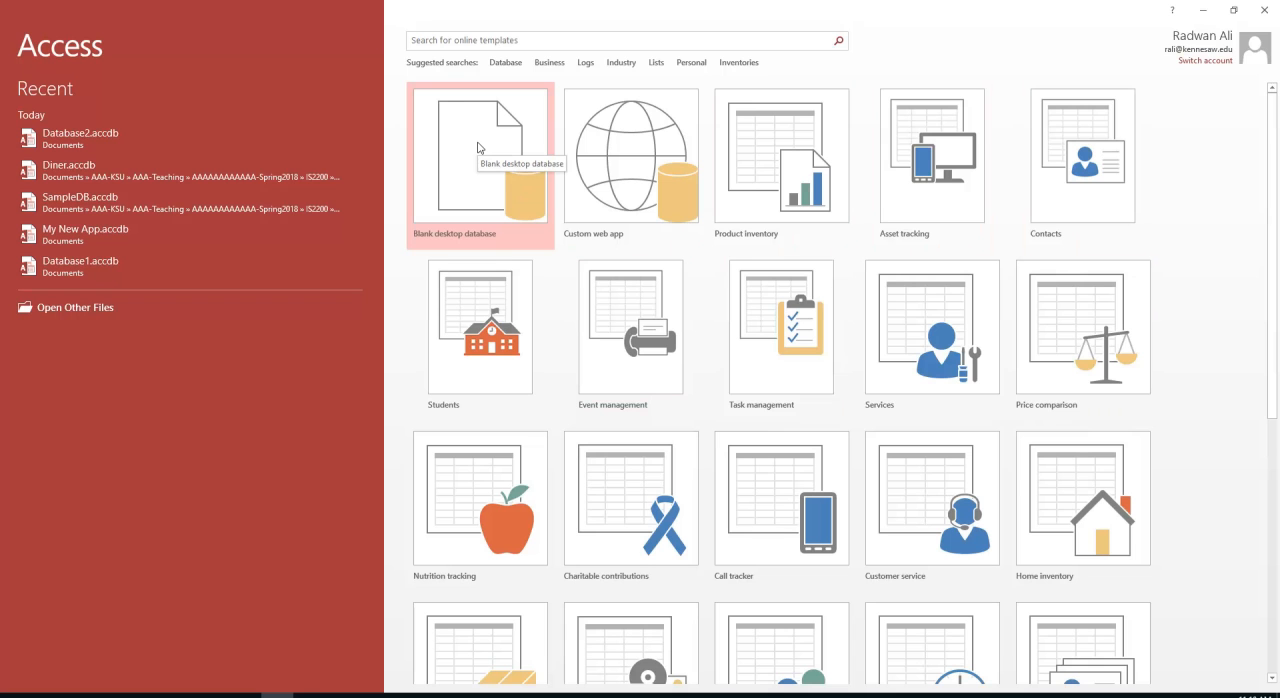
# Start a new blank desktop database and set its file name to Ali-Diner-DB
pyautogui.click(477, 147)
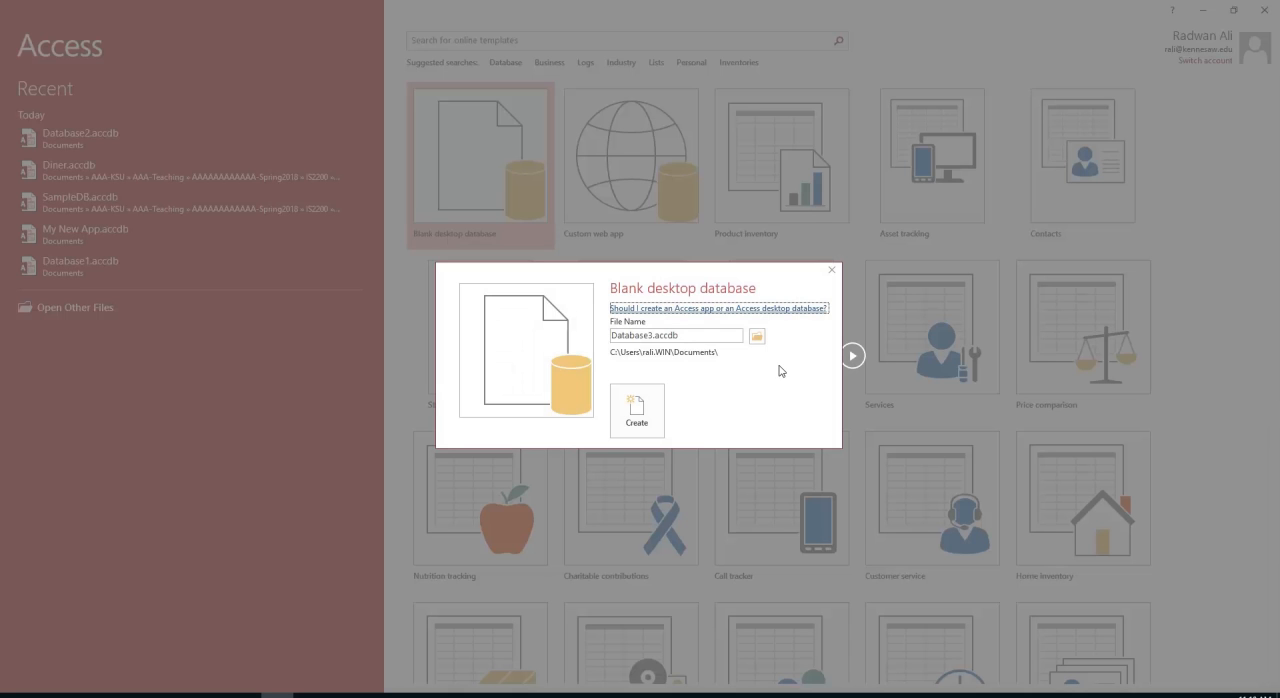
pyautogui.doubleClick(697, 336)
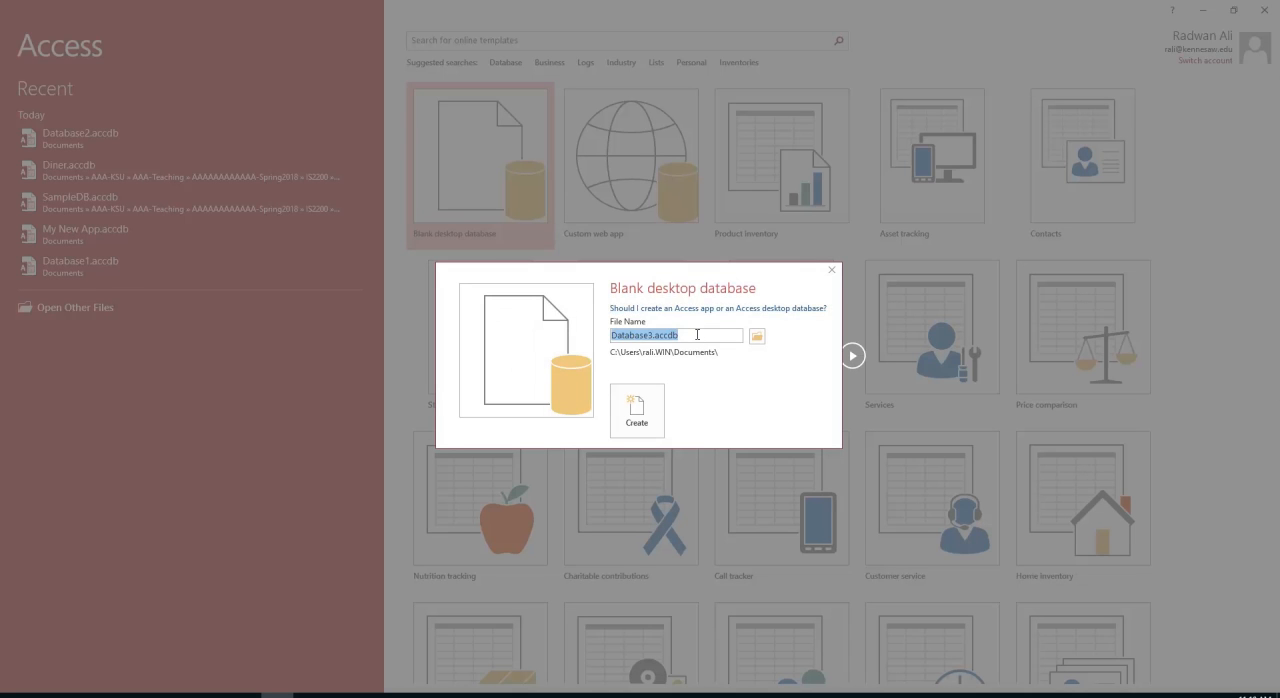
pyautogui.write('Ali-Diner')
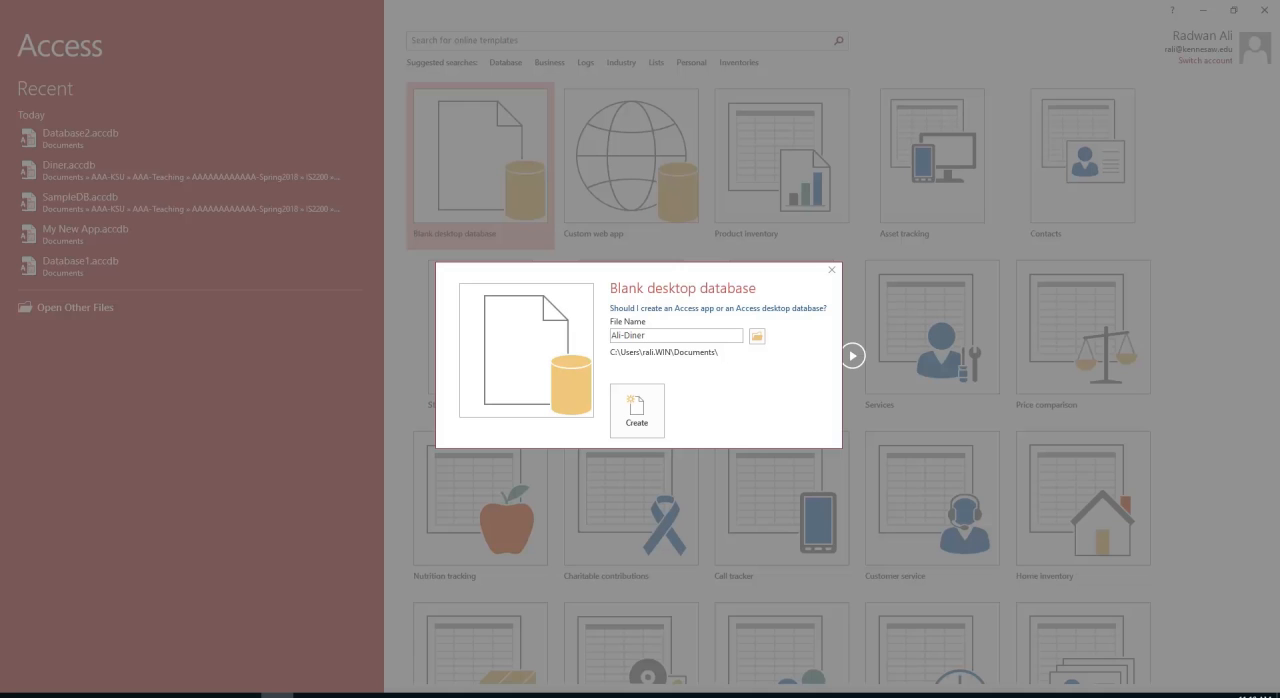
pyautogui.write('-DB')
# Choose the Access-Demo folder inside AAA-KSU, AAA-Teaching, the Spring2018 folder, IS2200 and Assignments as the save location, and create the database
pyautogui.click(757, 340)
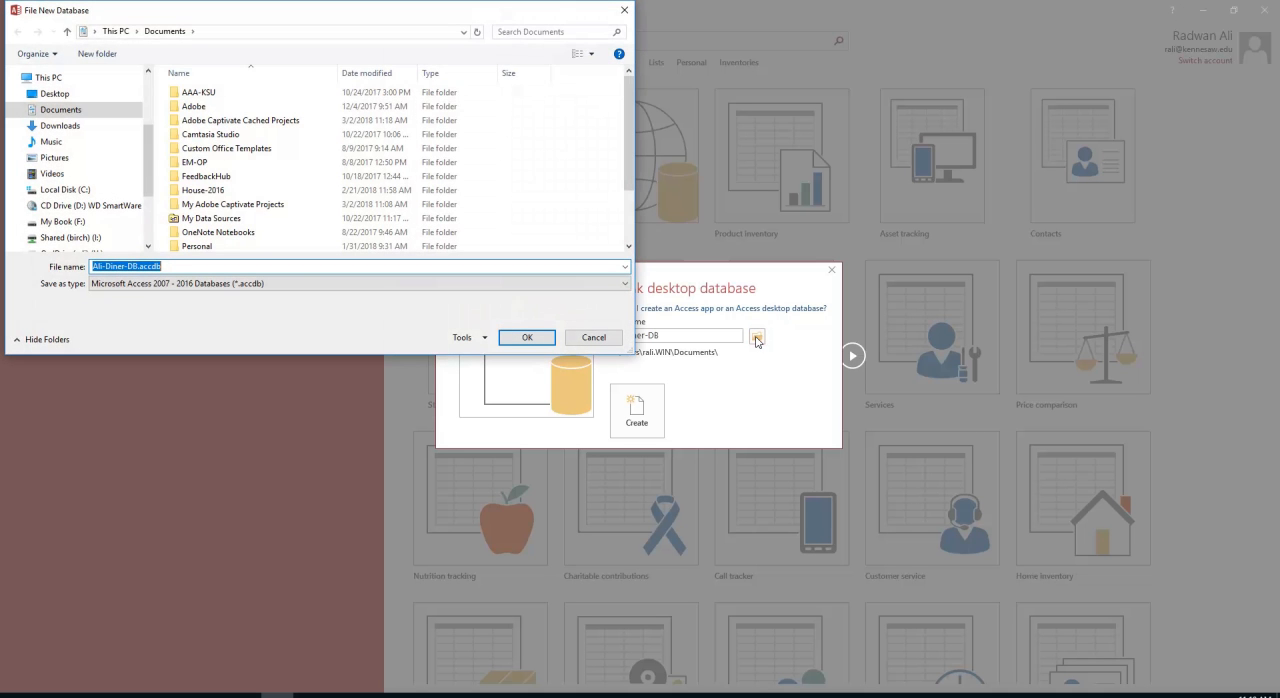
pyautogui.doubleClick(203, 92)
pyautogui.doubleClick(203, 93)
pyautogui.doubleClick(203, 95)
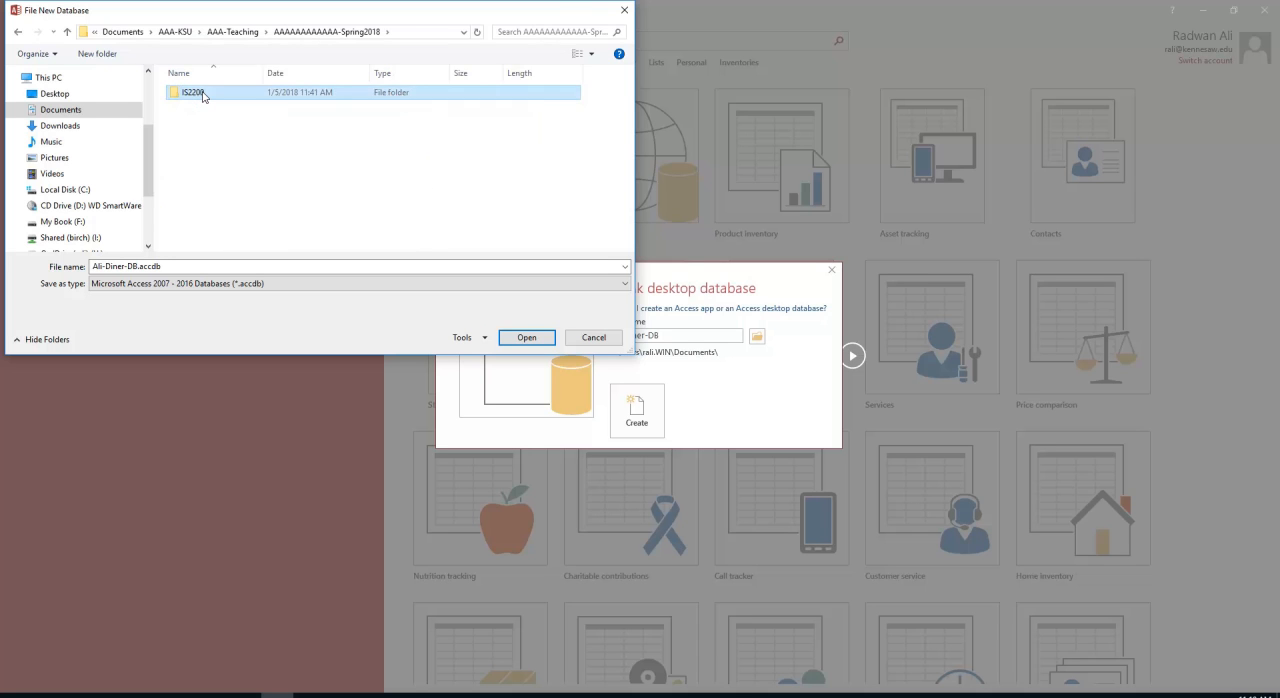
pyautogui.doubleClick(204, 96)
pyautogui.click(213, 97)
pyautogui.doubleClick(213, 96)
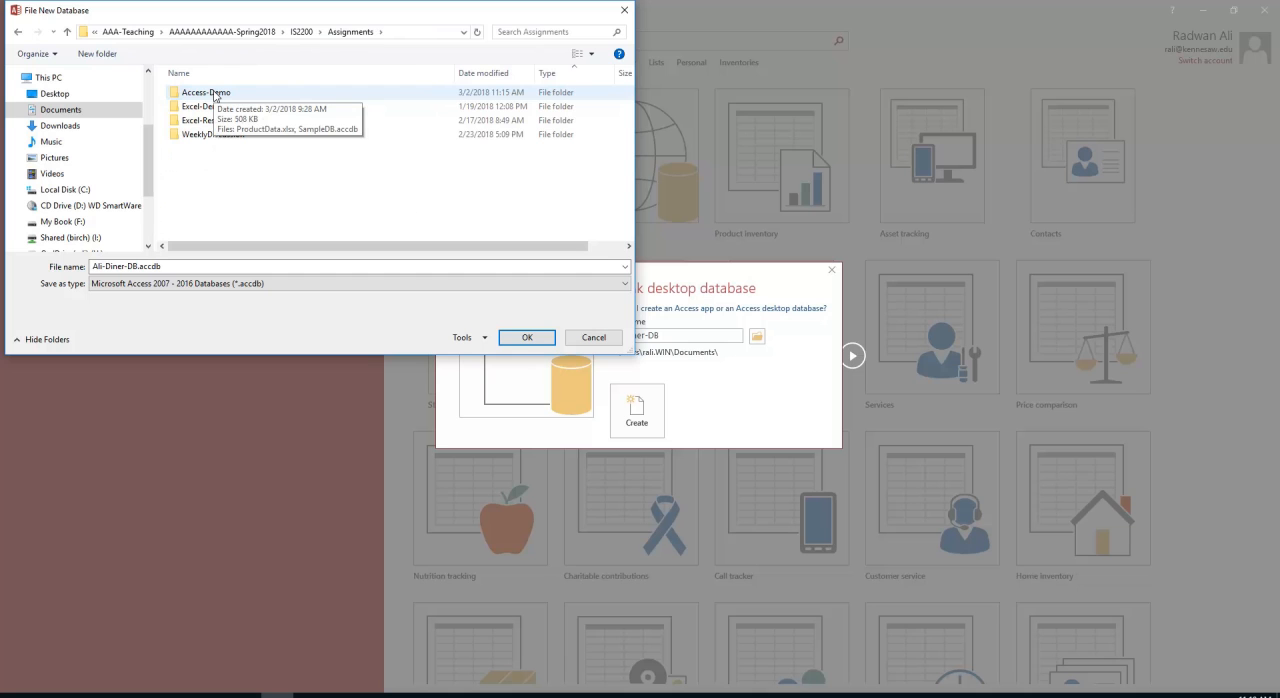
pyautogui.doubleClick(214, 96)
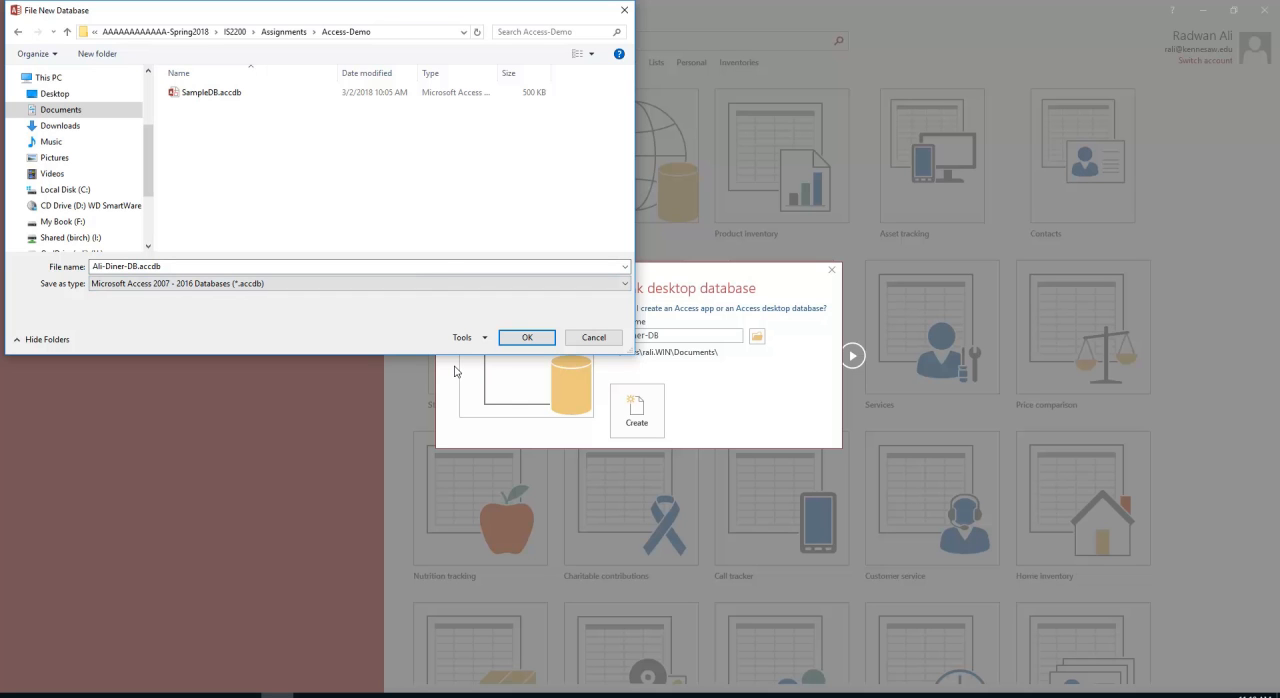
pyautogui.click(527, 338)
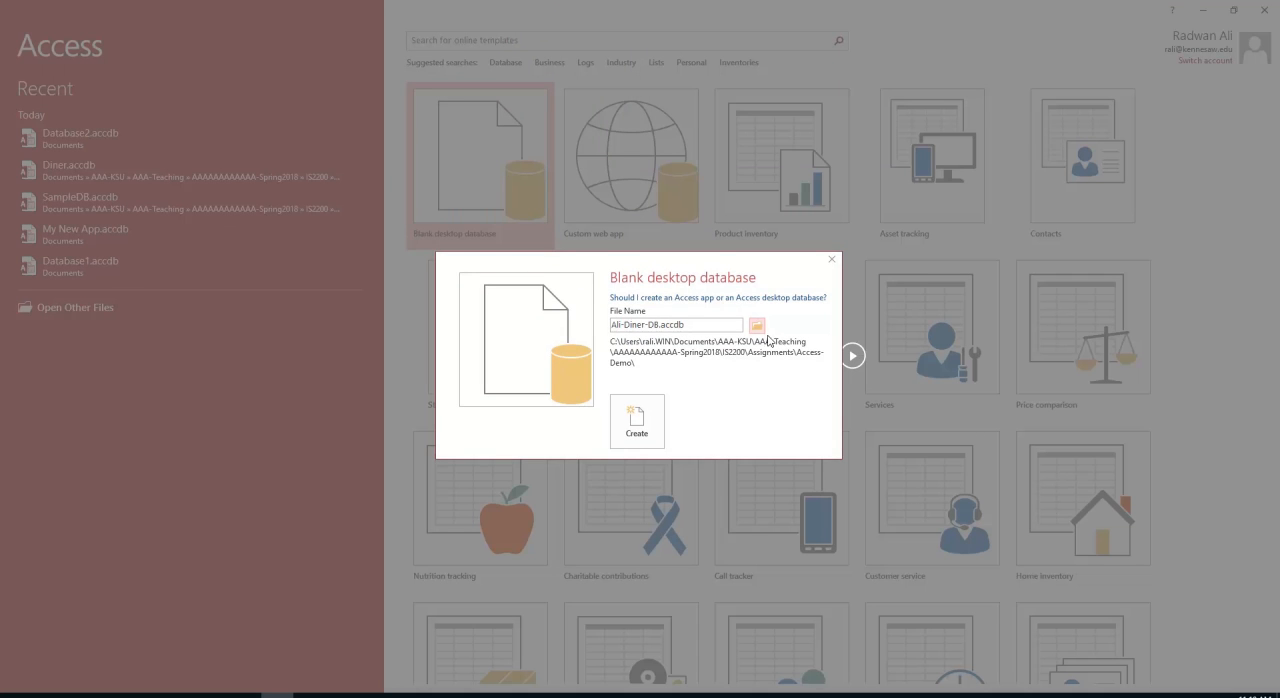
pyautogui.click(641, 432)
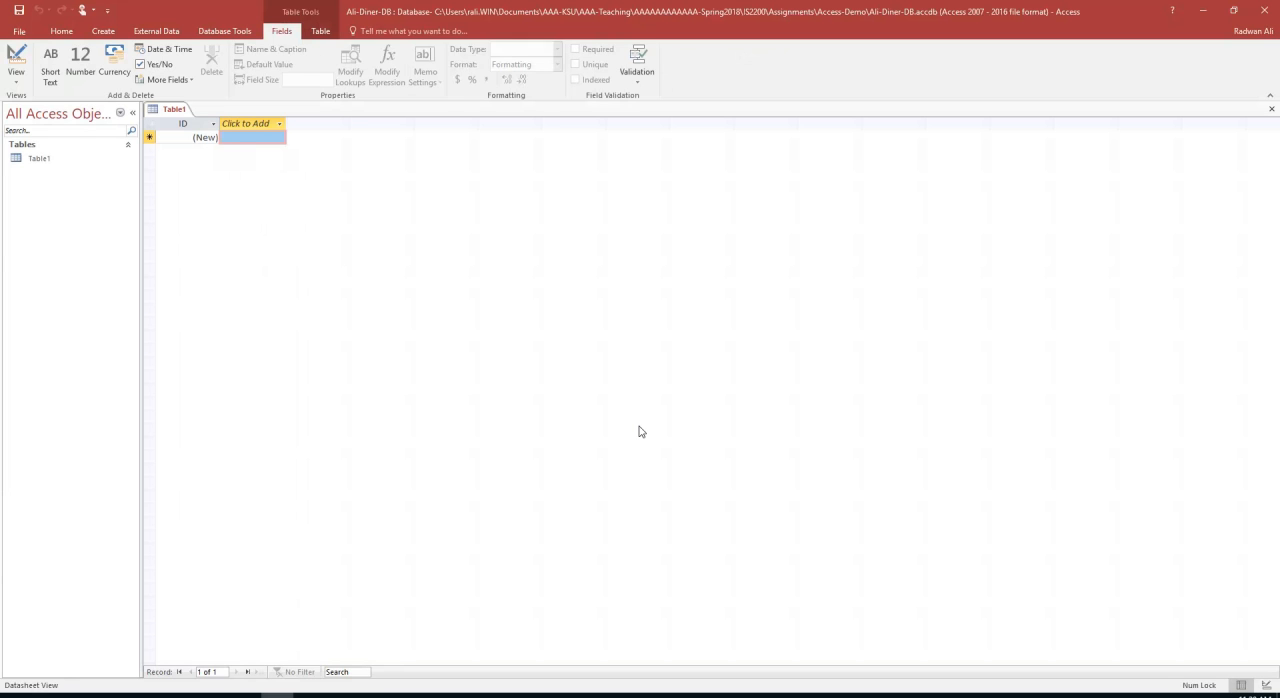
# Close the default empty table and create a new blank table in Design view
pyautogui.click(1272, 110)
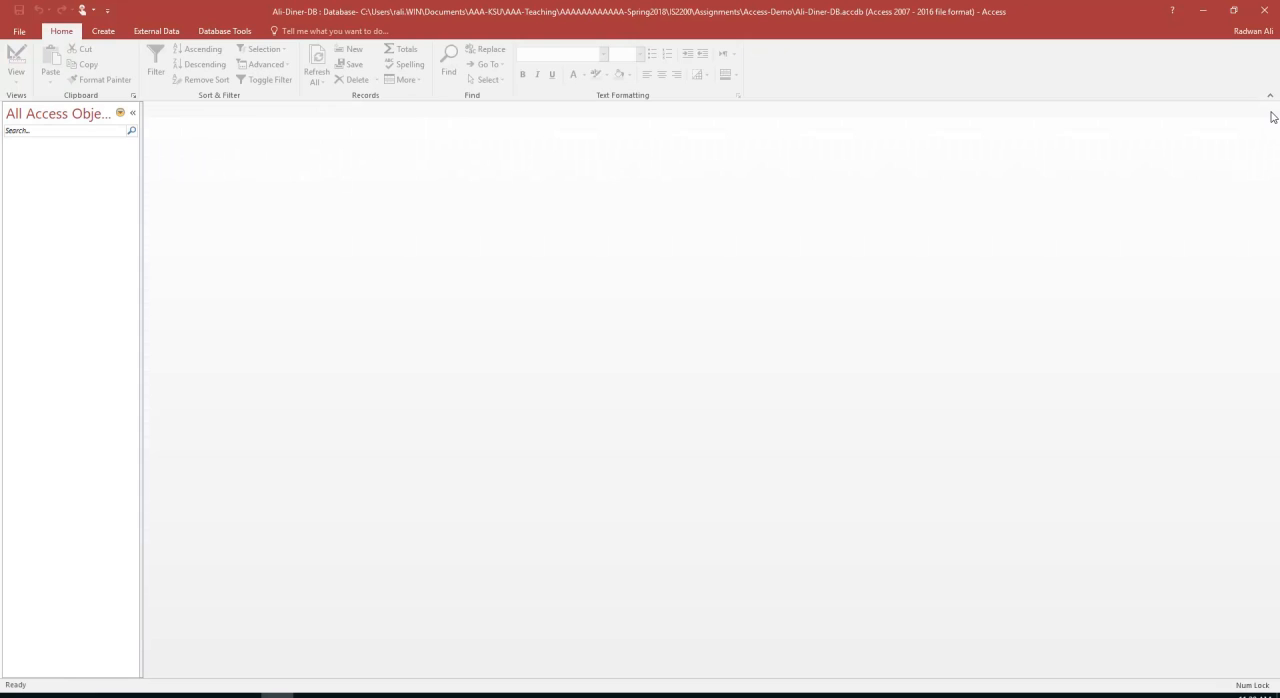
pyautogui.click(98, 36)
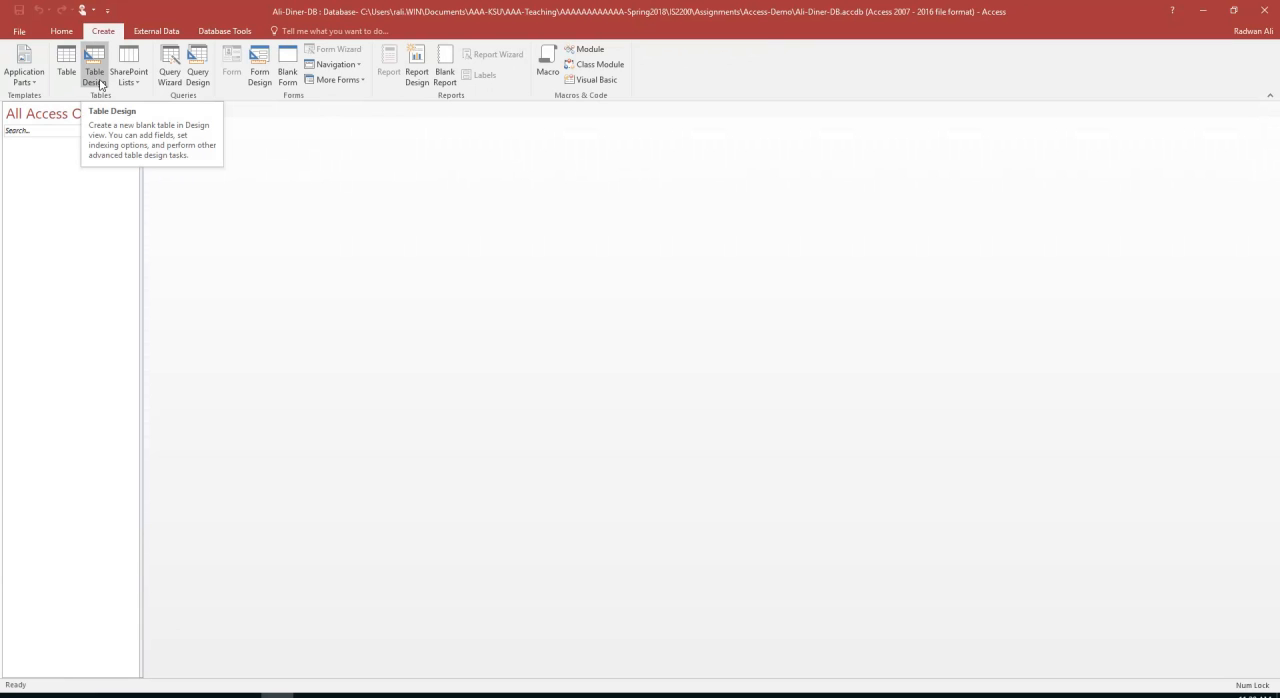
pyautogui.click(95, 78)
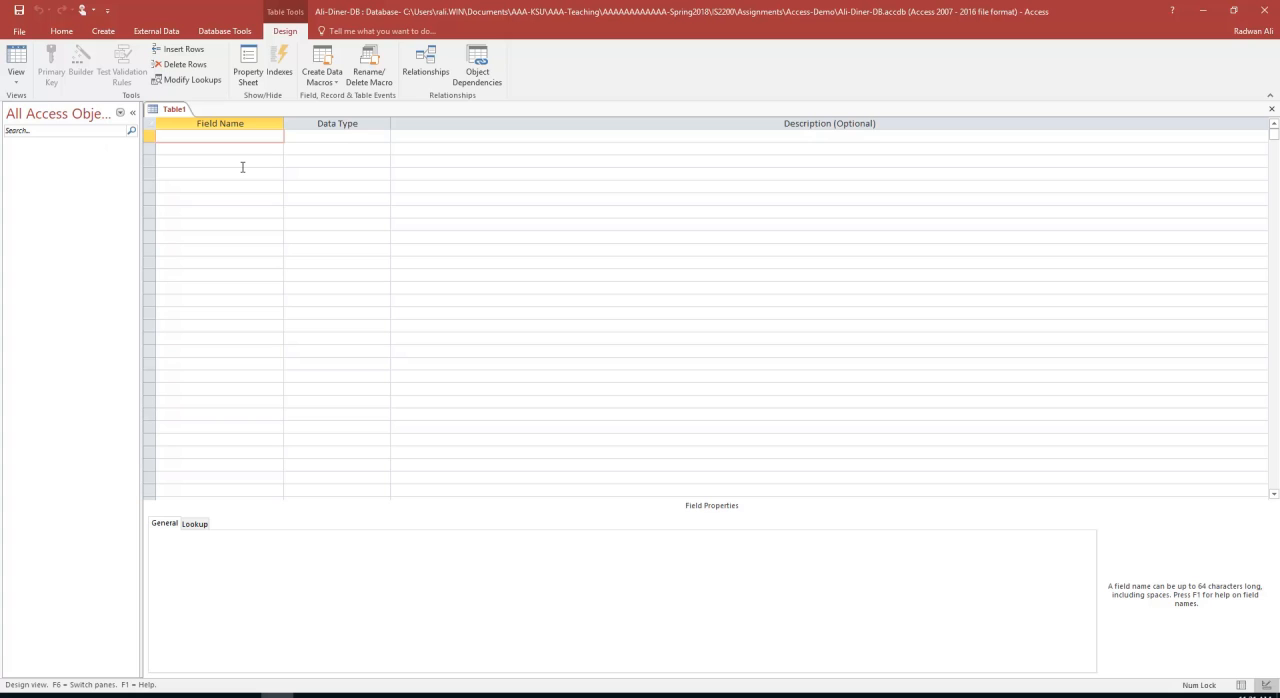
# Add a first field named Prod_ID with the AutoNumber data type
pyautogui.write('Prod_ID')
pyautogui.press('Tab')
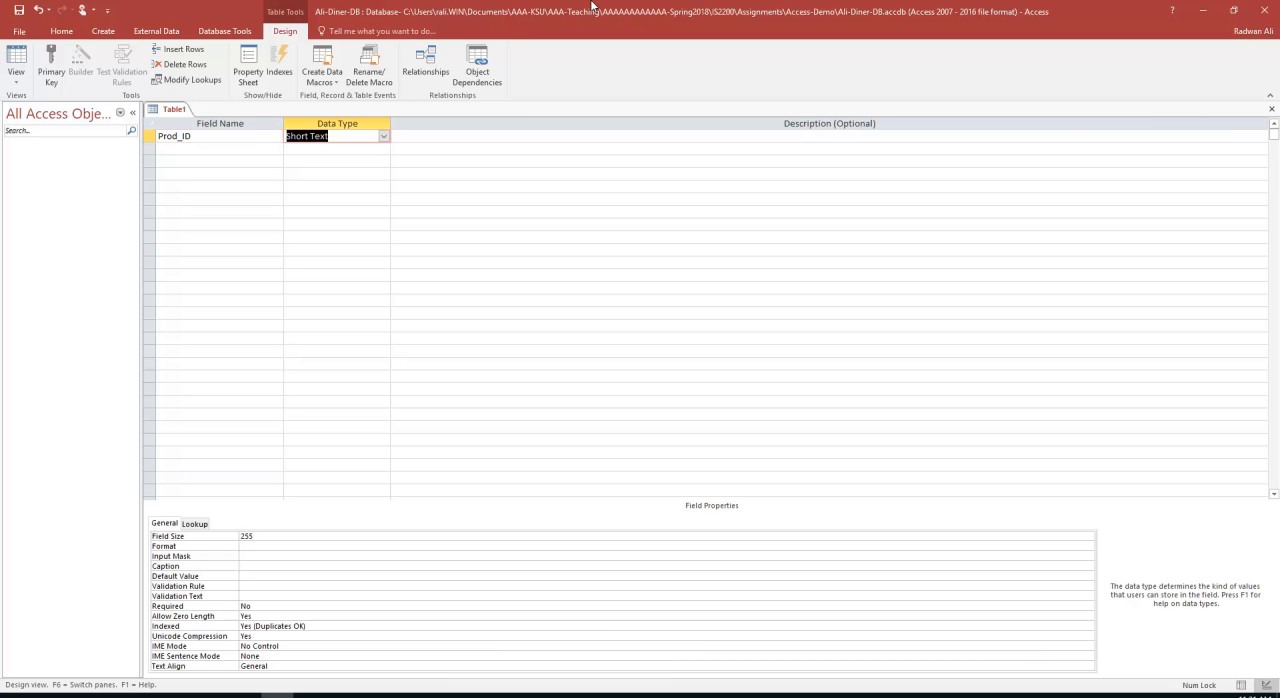
pyautogui.click(384, 137)
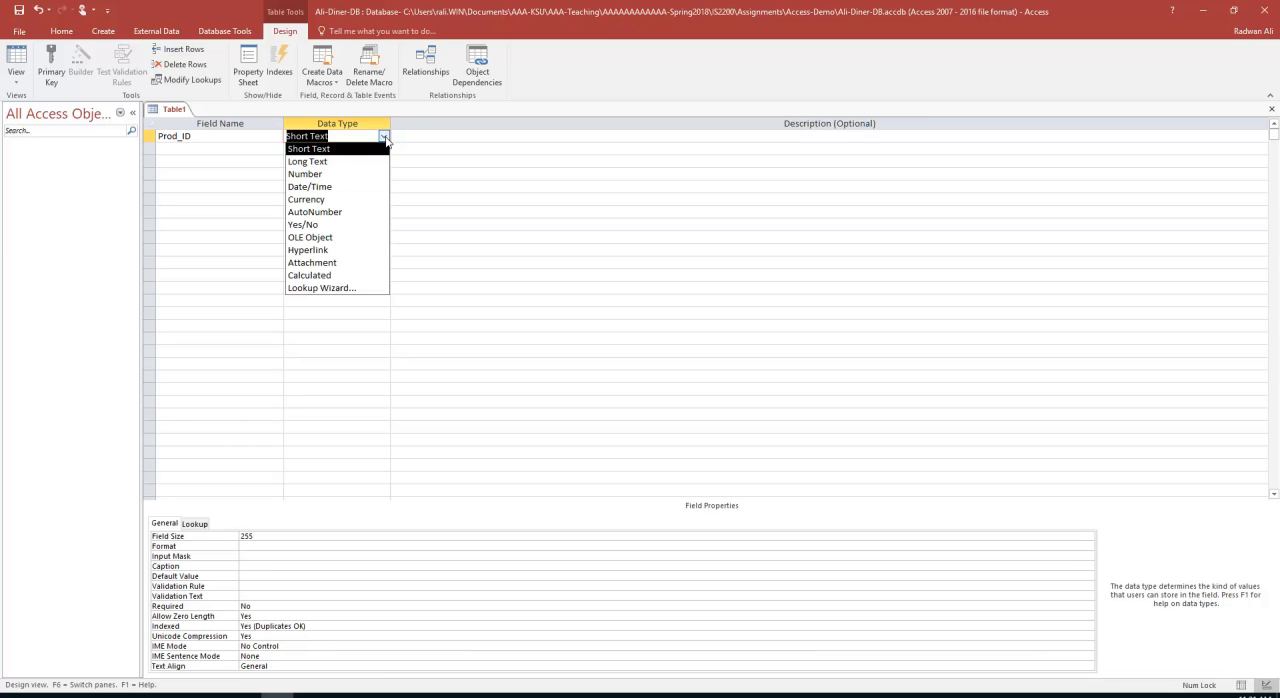
pyautogui.click(328, 214)
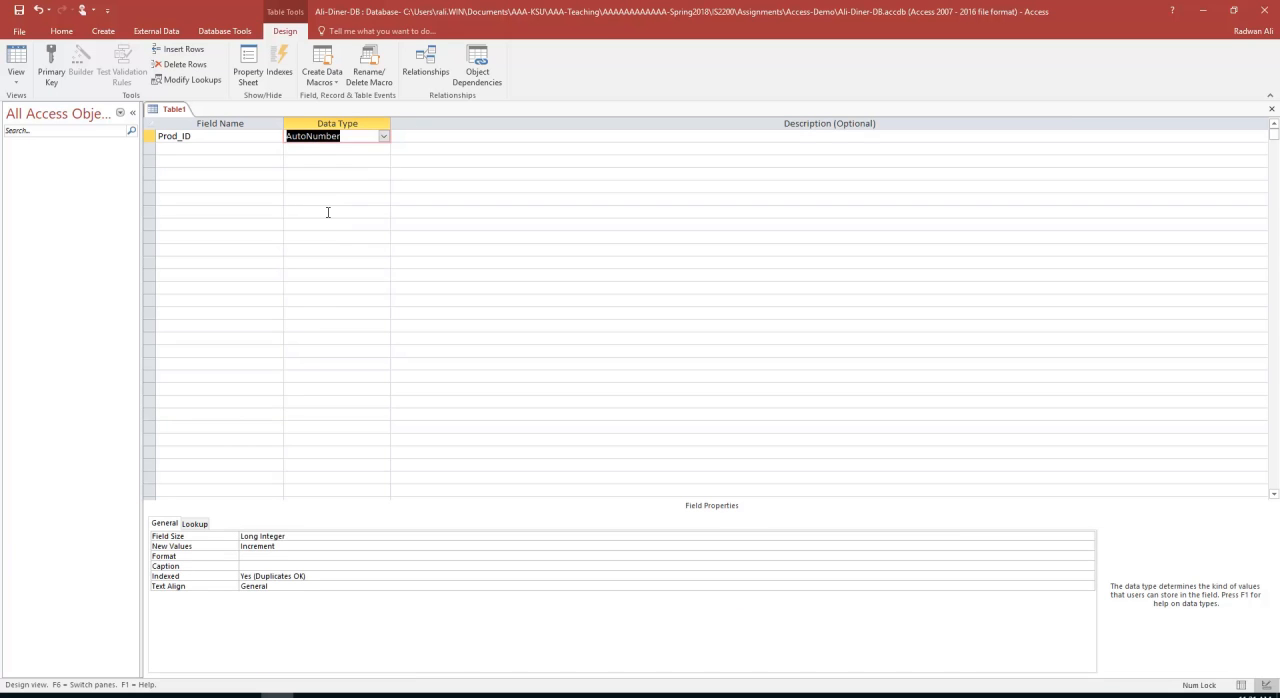
# Enter the description "This is a unique identifier for each product" for the Prod_ID field
pyautogui.click(398, 135)
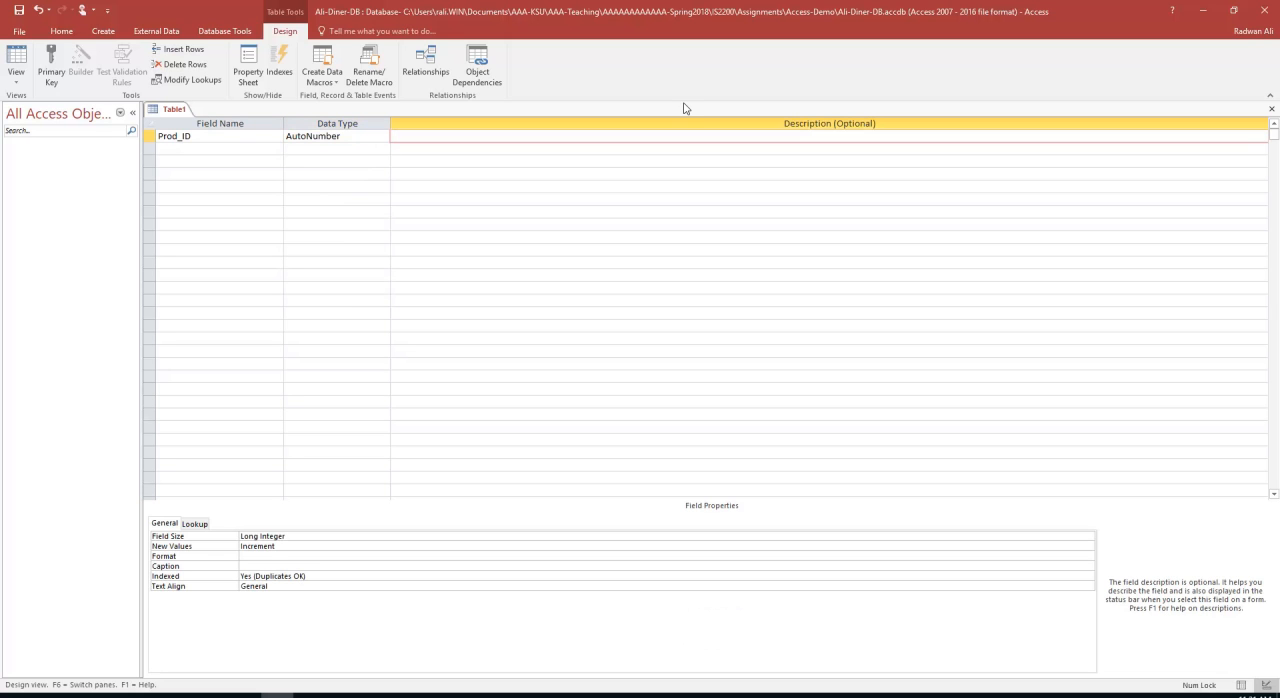
pyautogui.write('This is a unique identifier for each product')
pyautogui.press('Return')
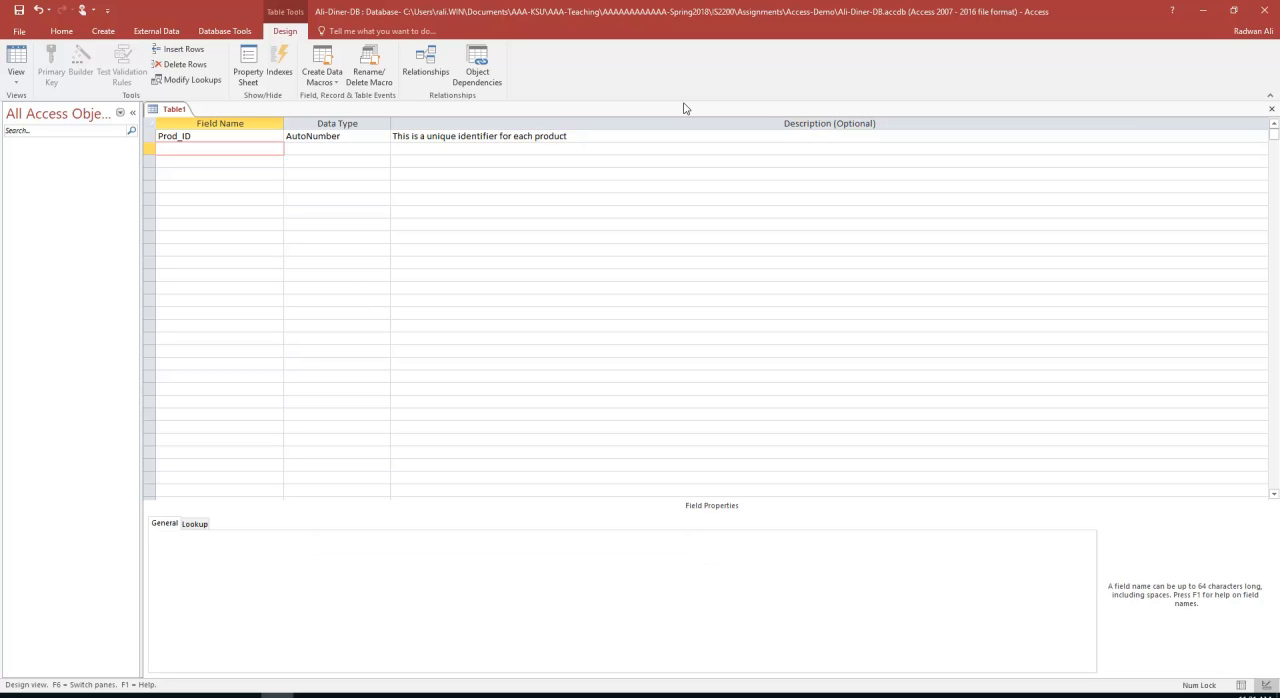
# Add a second field named Prod_Name with the Short Text data type
pyautogui.write('Prod_Name')
pyautogui.press('Tab')
pyautogui.press('Tab')
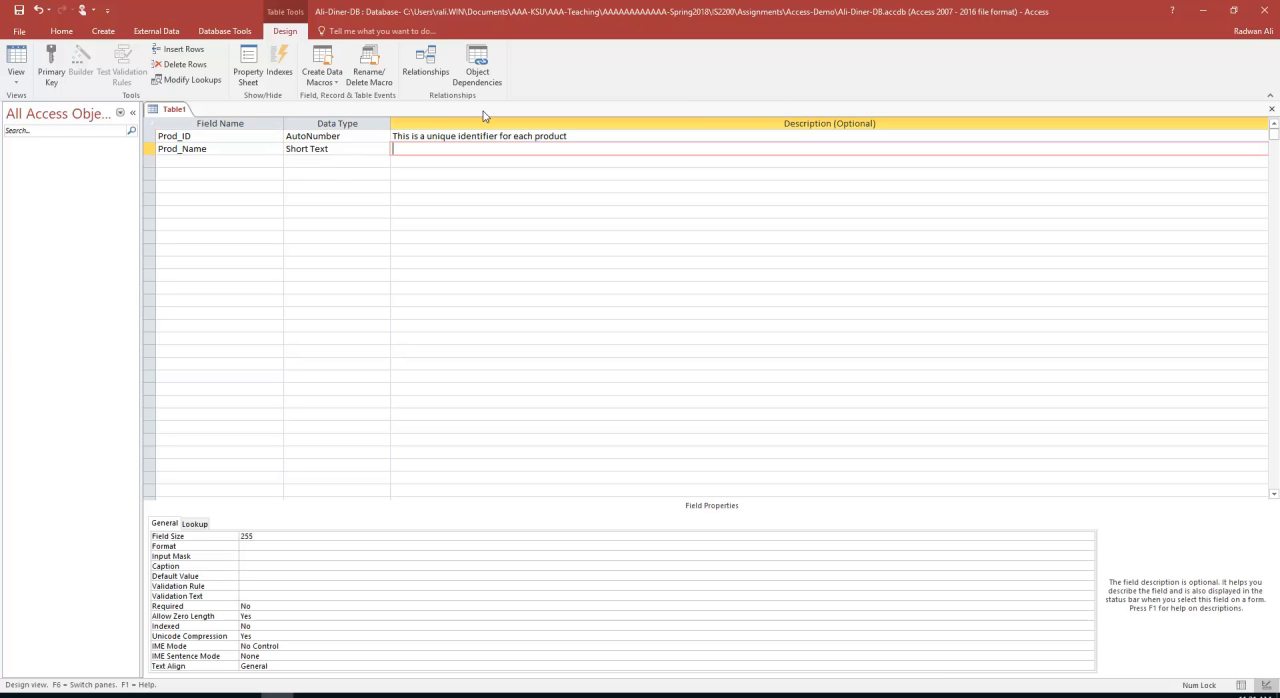
# Keep Short Text for the Prod_Name field and describe it as "Basic name of the product"
pyautogui.click(362, 150)
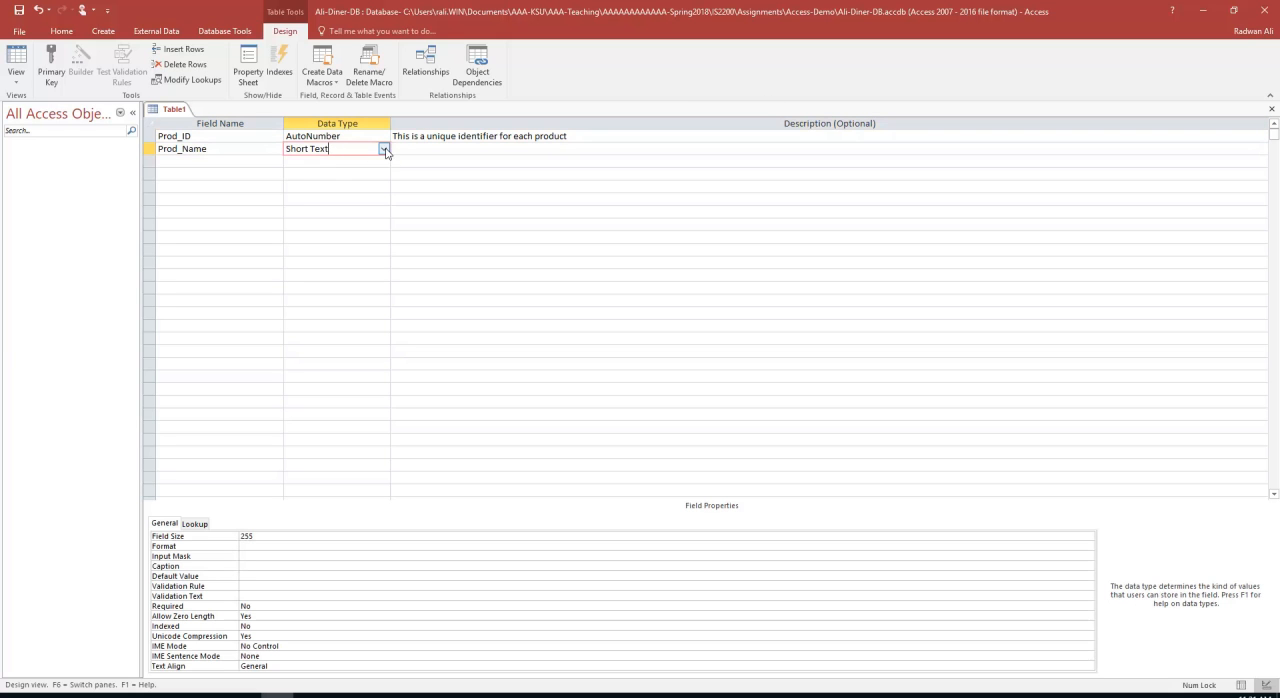
pyautogui.click(384, 149)
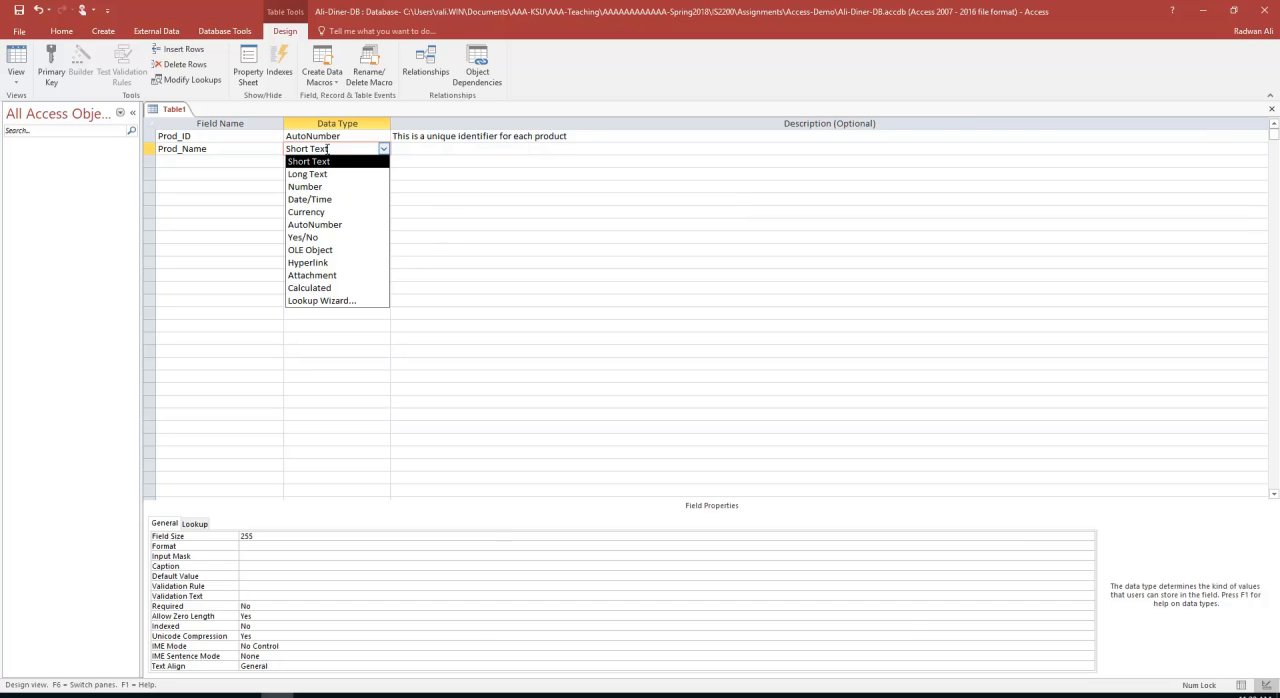
pyautogui.click(422, 149)
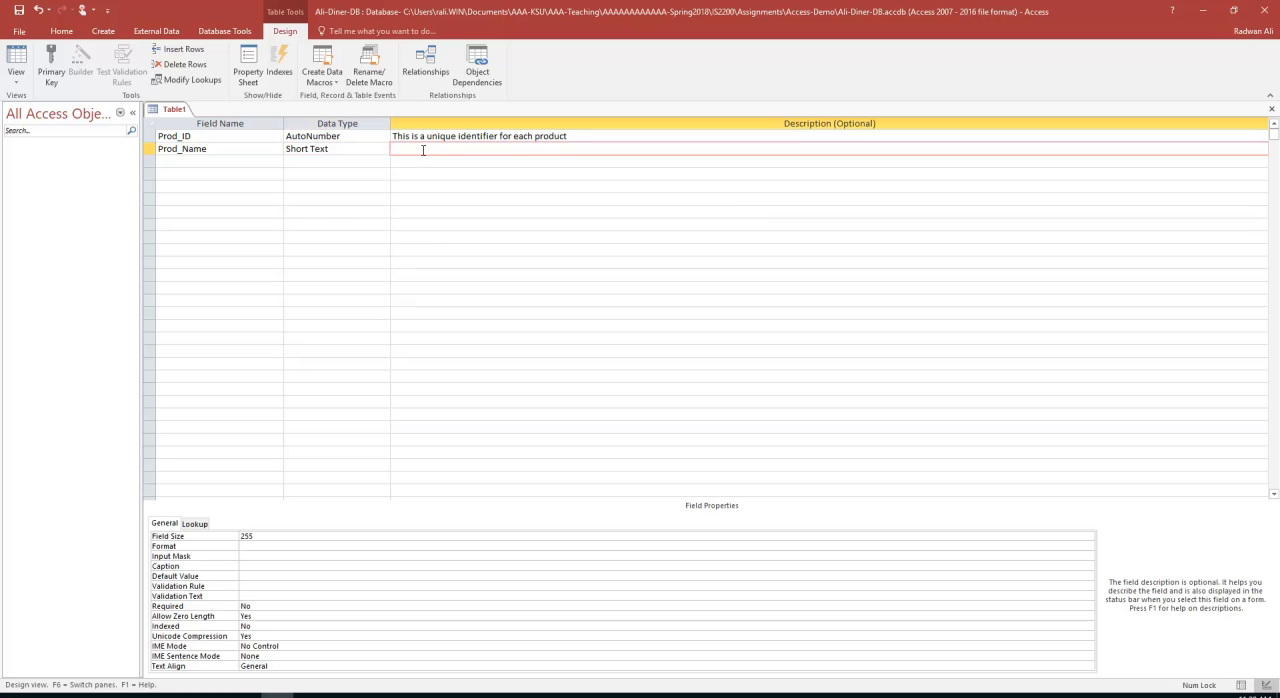
pyautogui.write('Basic name of the pr')
pyautogui.write('oduc')
pyautogui.press('Return')
# Add a Prod_Desc field of type Short Text with the description "This is a full description of the product"
pyautogui.write('Pre')
pyautogui.press('BackSpace')
pyautogui.write('od_Desc')
pyautogui.press('Return')
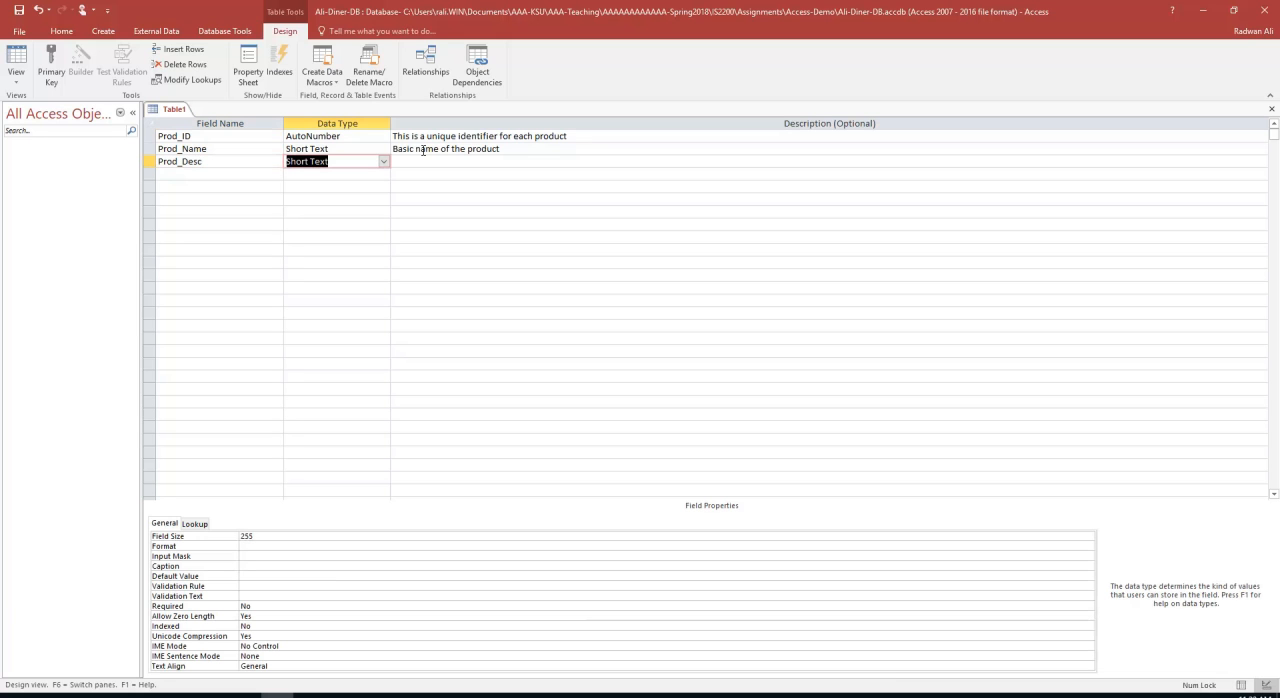
pyautogui.press('Return')
pyautogui.write('This')
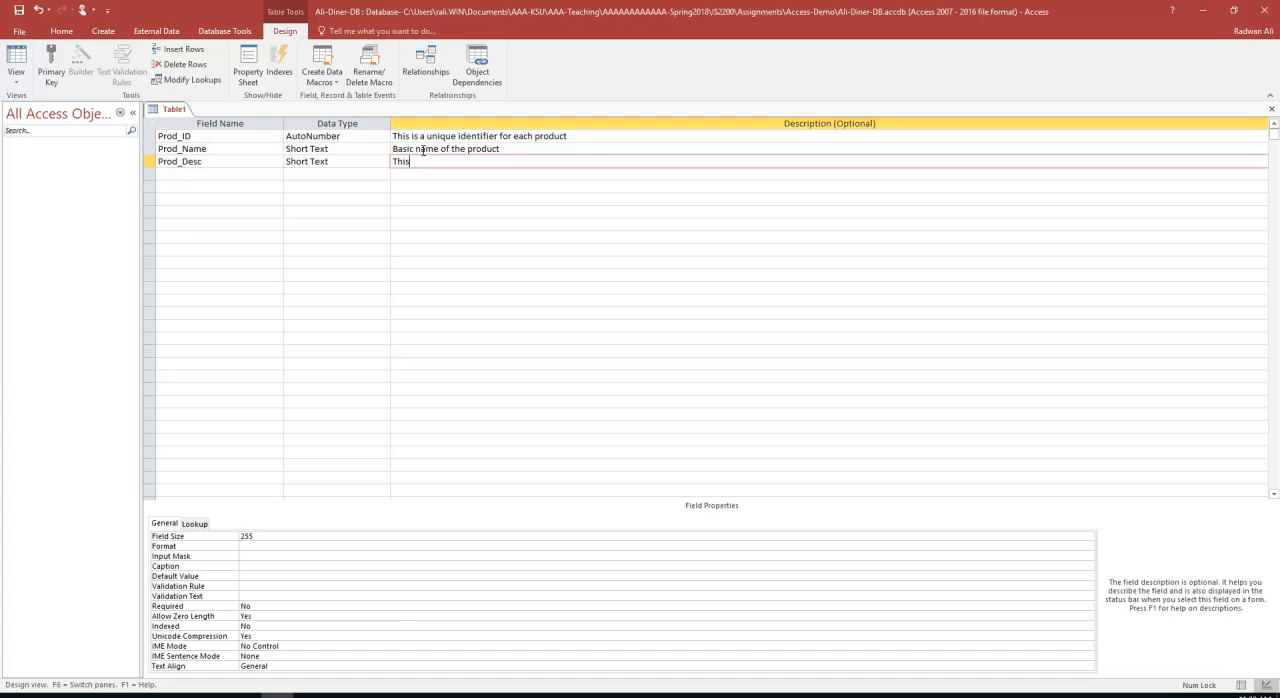
pyautogui.write(' is a full description of the product')
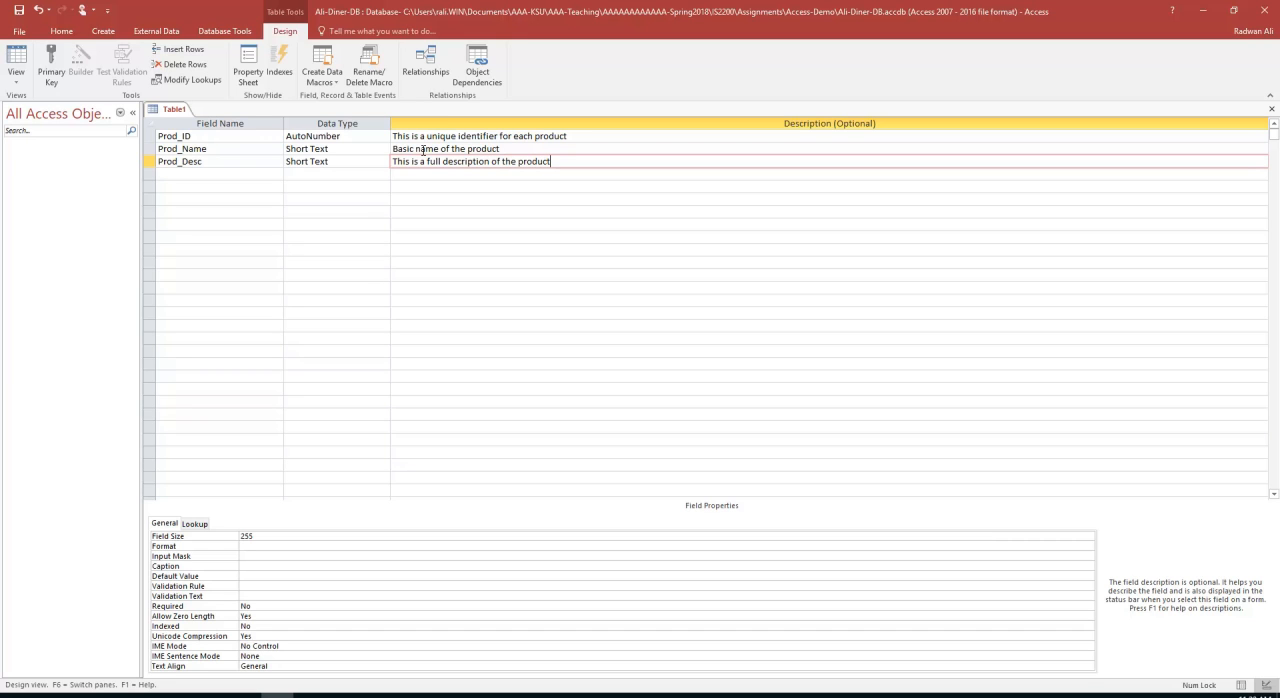
pyautogui.press('Return')
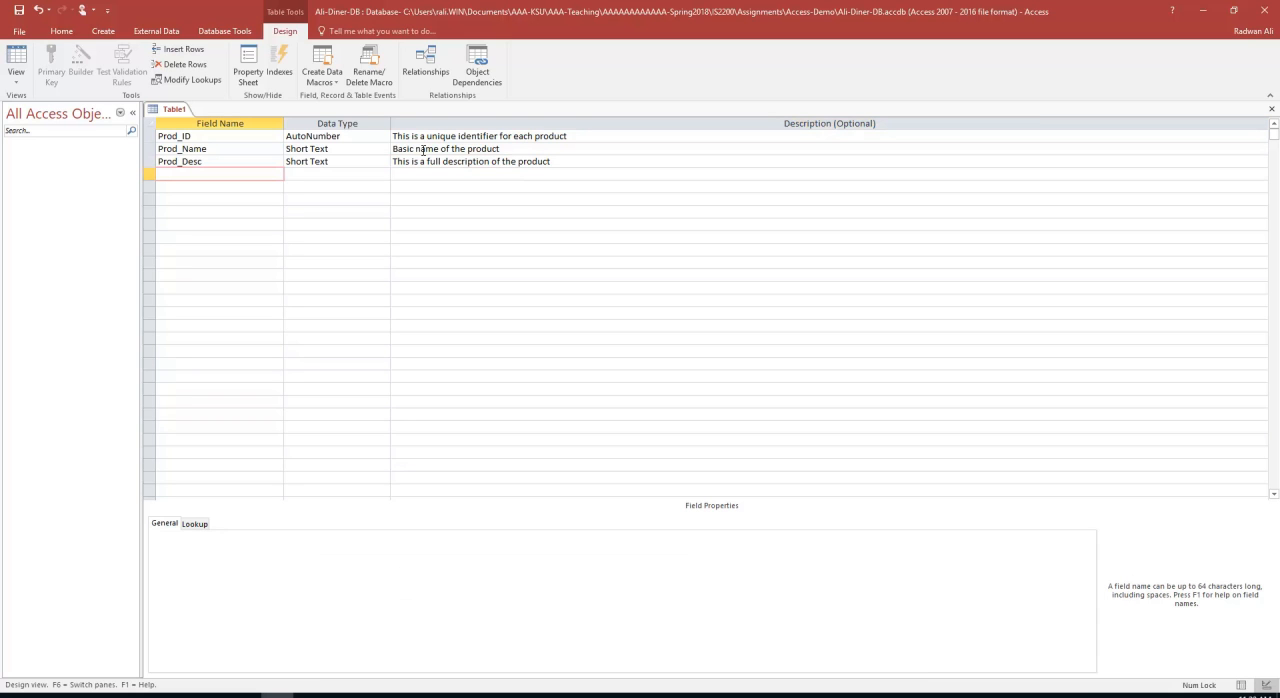
# Add a Unit_Cost field below Prod_Desc with the Currency data type
pyautogui.write('Unit_Cost')
pyautogui.press('Return')
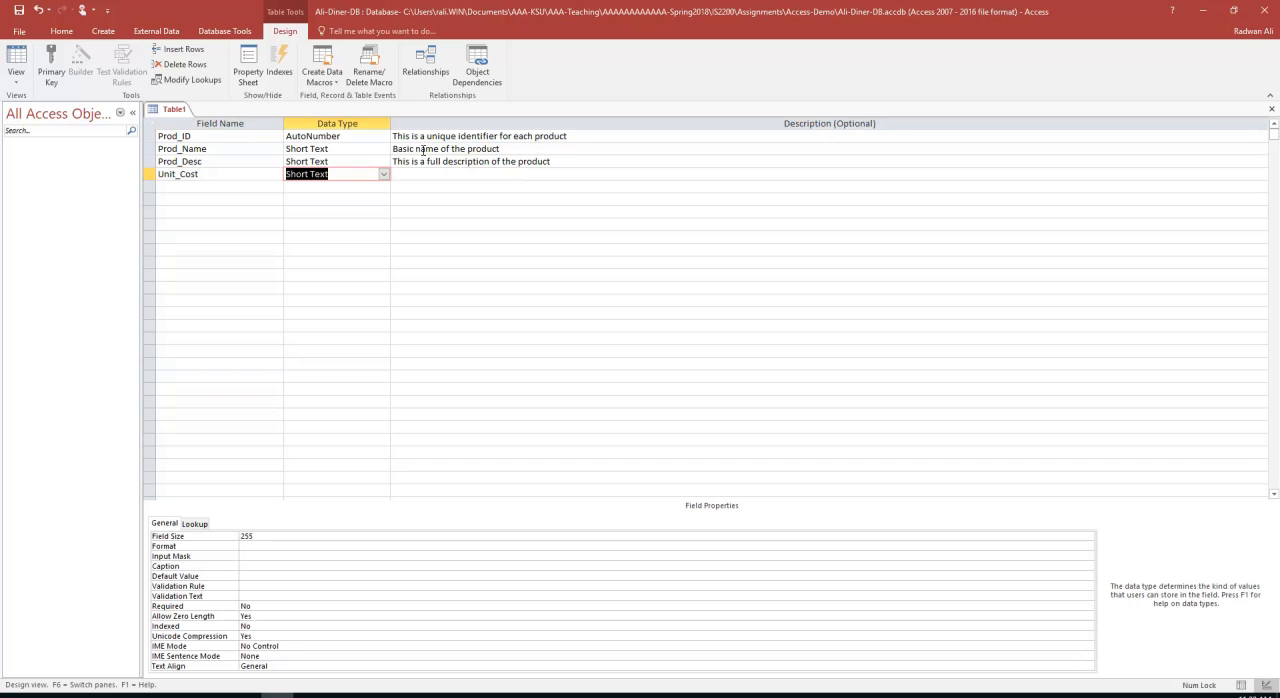
pyautogui.write('cy')
pyautogui.click(383, 175)
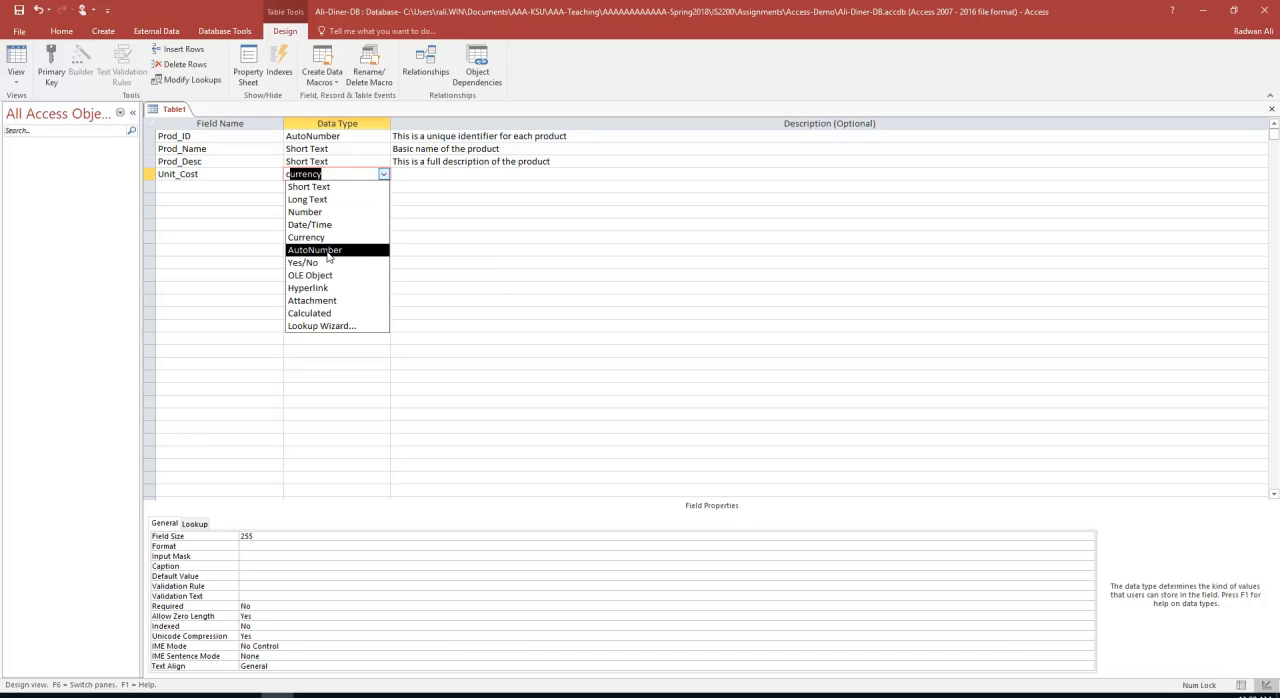
pyautogui.click(324, 237)
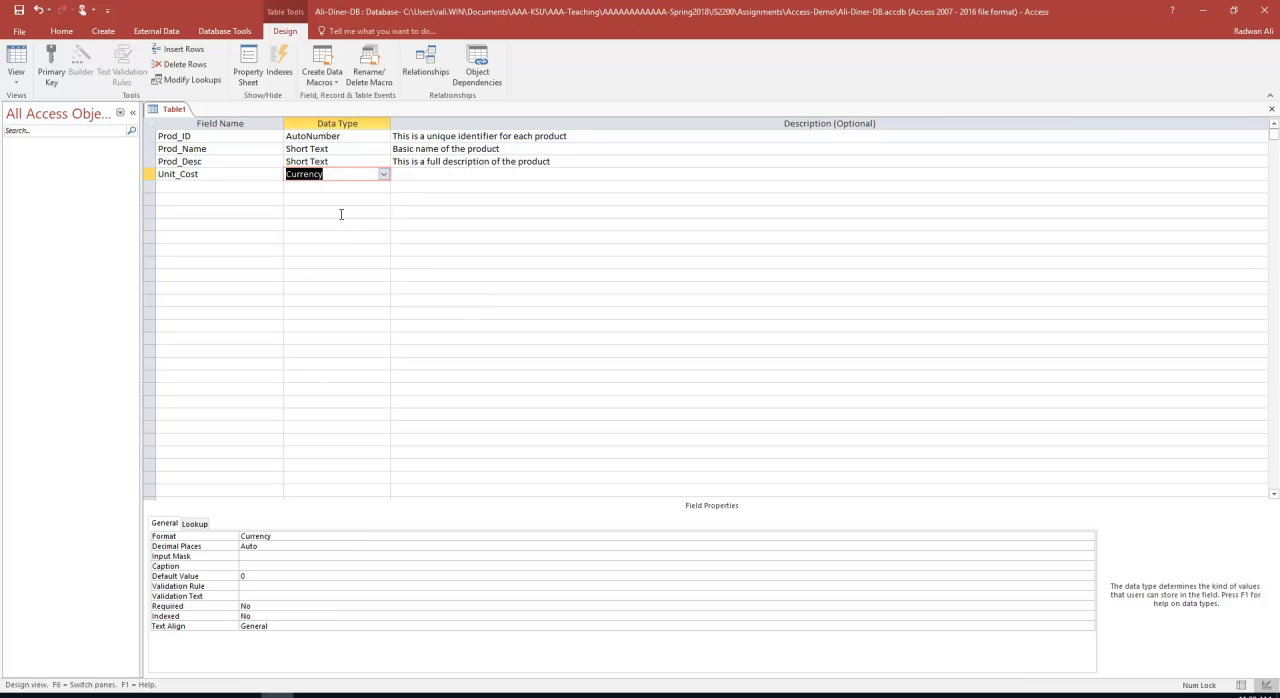
# Enter the description "This is the supplier's price for each unit of a product" for the Unit_Cost field
pyautogui.click(411, 177)
pyautogui.write('T')
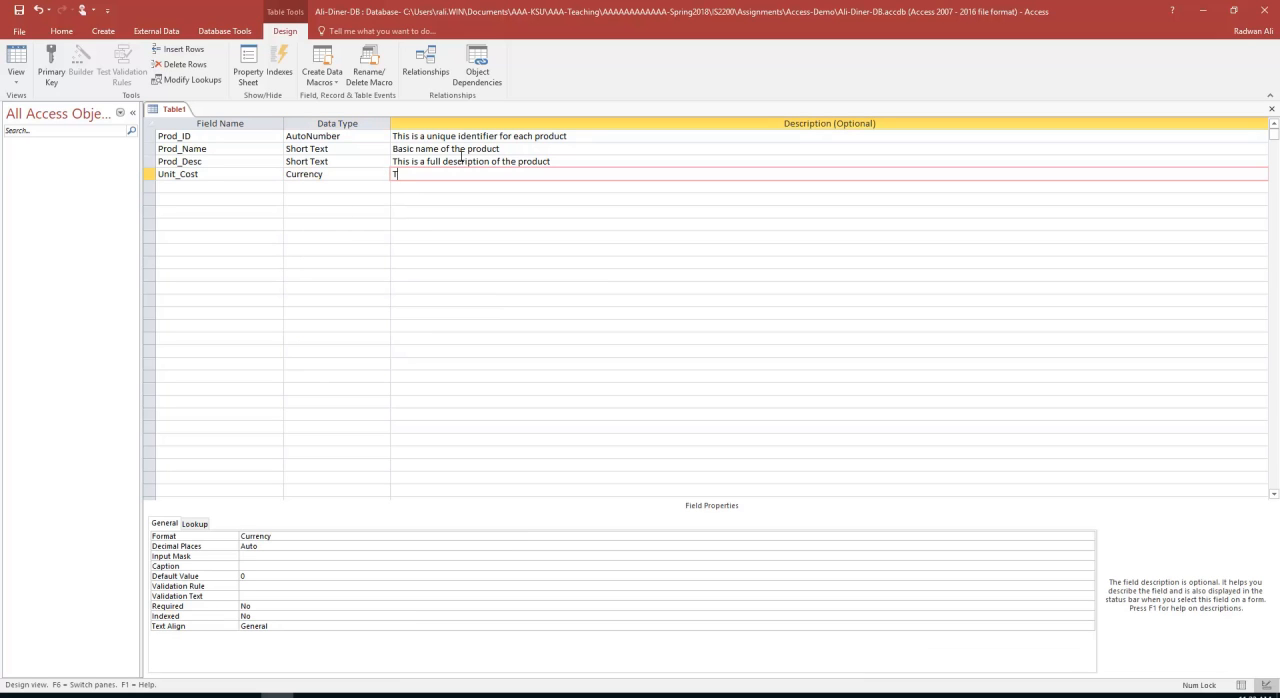
pyautogui.write("his is the supplier's price for each uni")
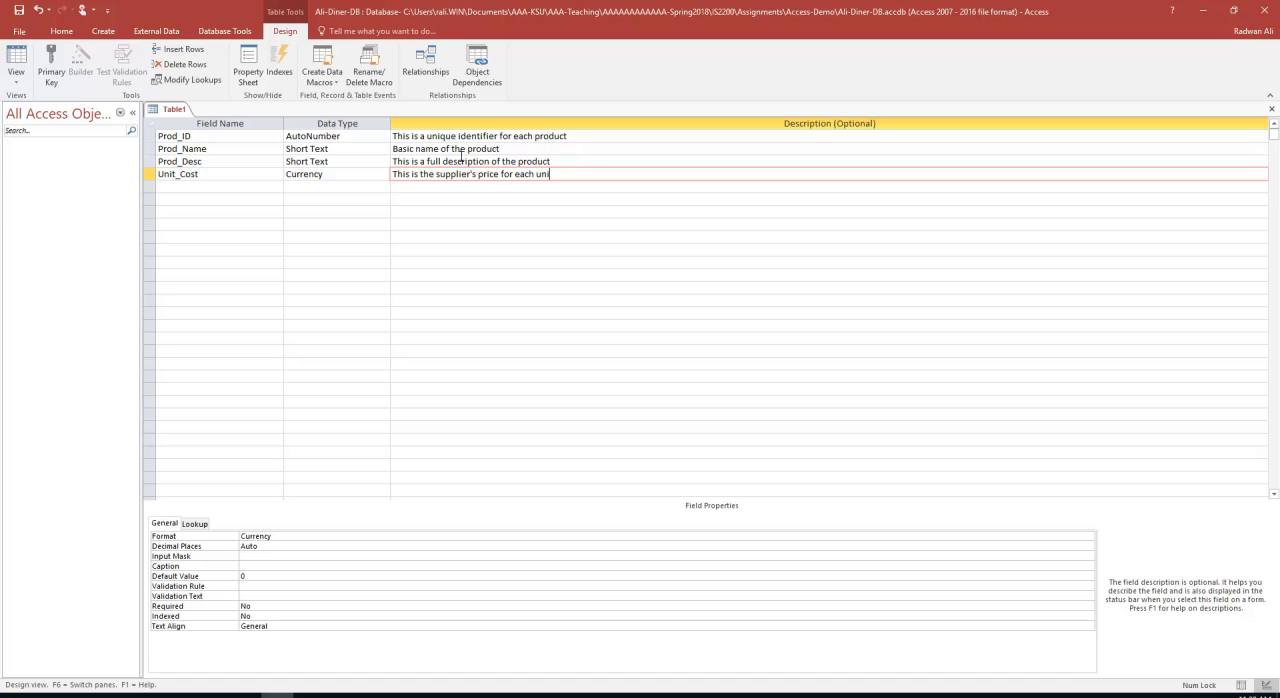
pyautogui.write('t of a product')
pyautogui.press('Return')
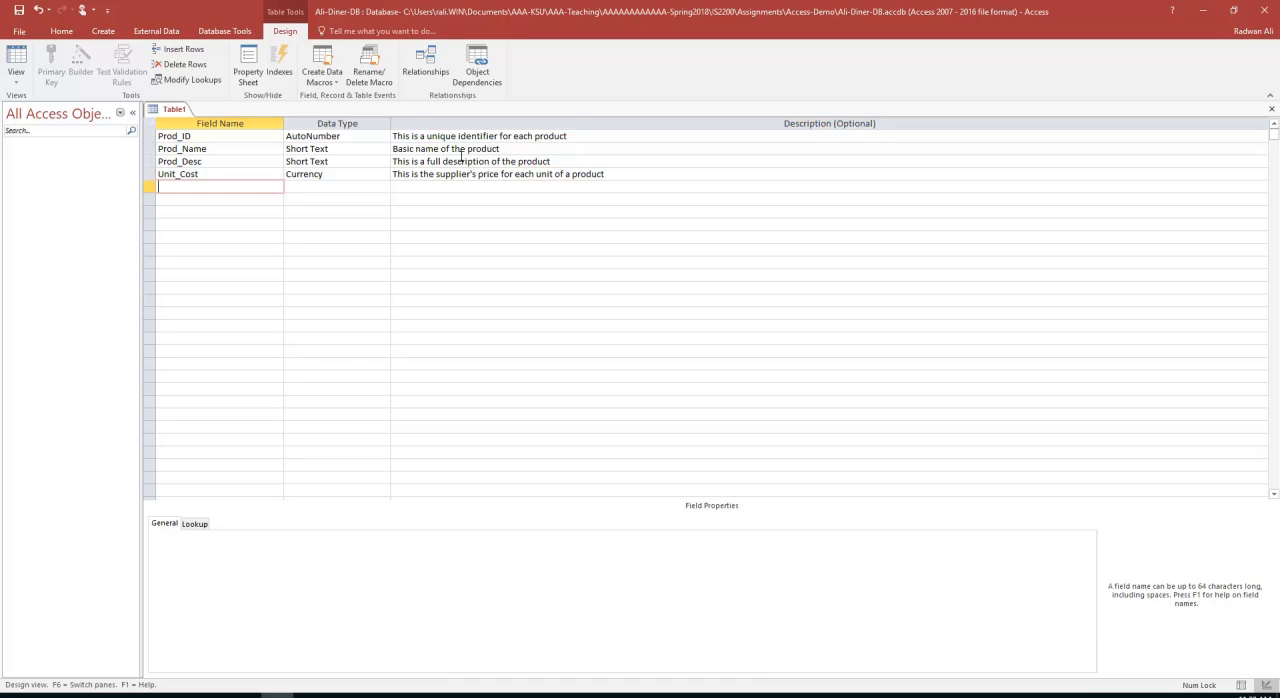
# Add a Sale_Price field below Unit_Cost with the Currency data type
pyautogui.write('Sale_Price')
pyautogui.press('Return')
pyautogui.write('cy')
pyautogui.press('Return')
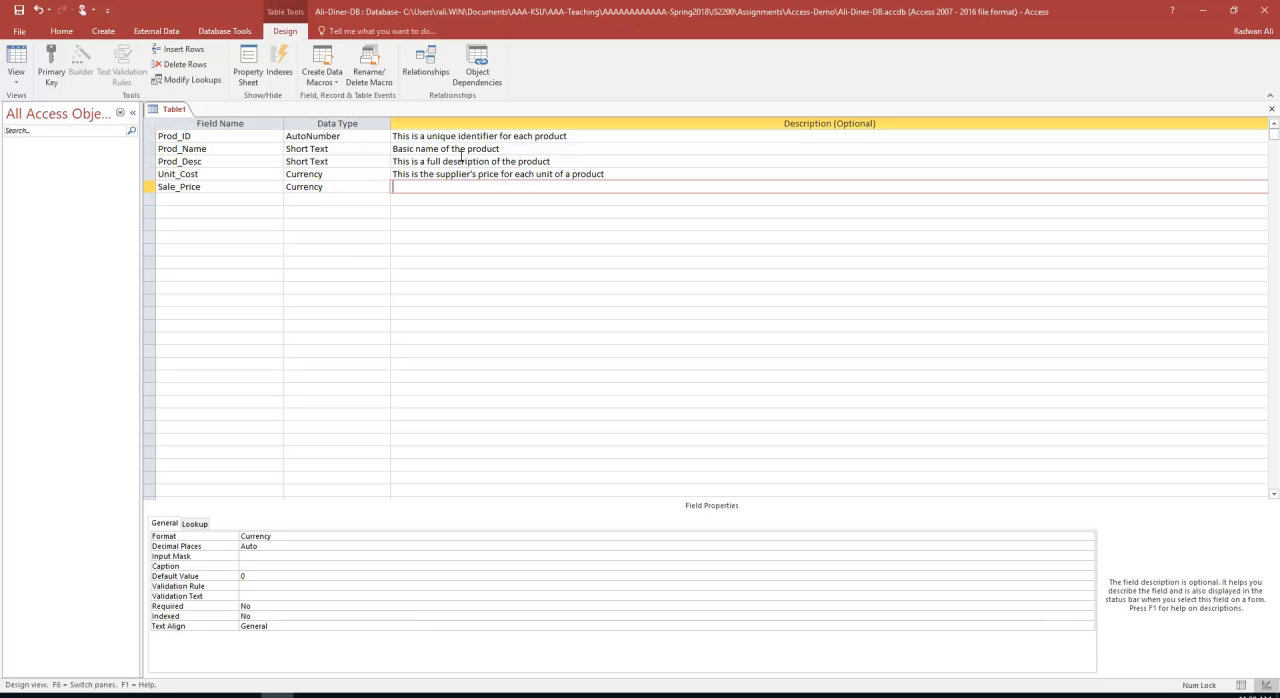
# Enter the description "This is our selling price to our customers." for the Sale_Price field
pyautogui.write('This is our selling price to our customers.')
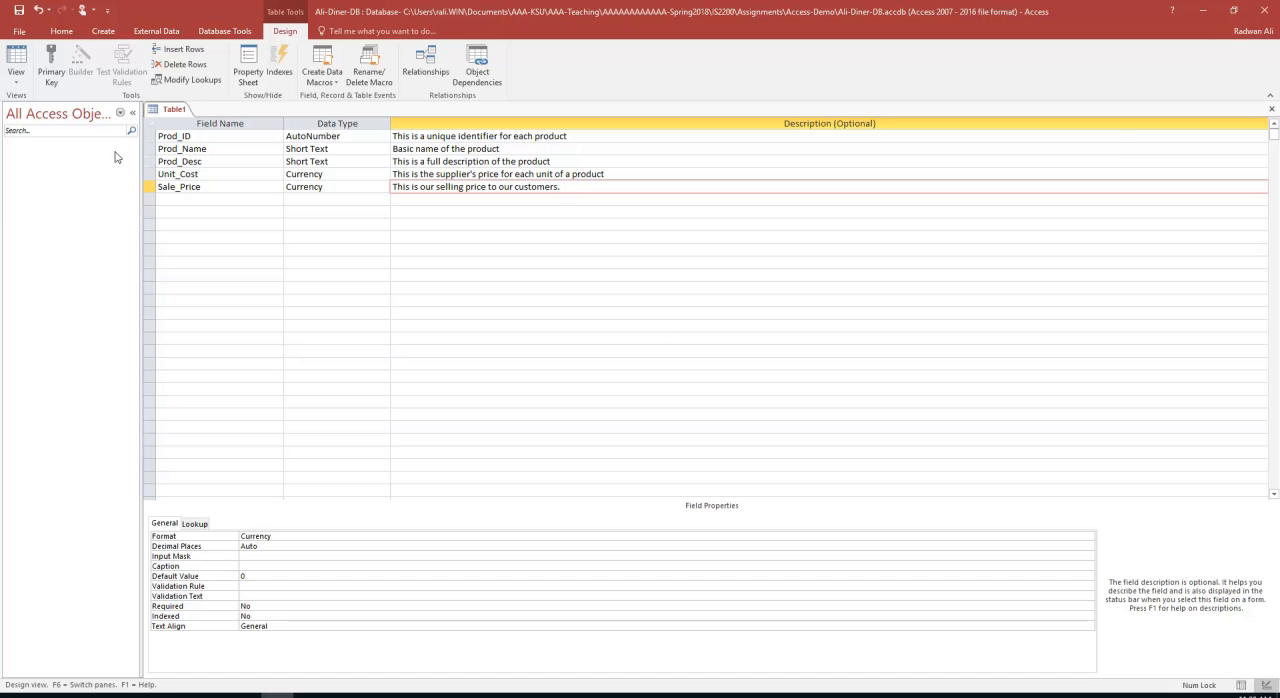
# Save the table as tbl_Product, accepting the creation of a primary key, and close it
pyautogui.click(17, 11)
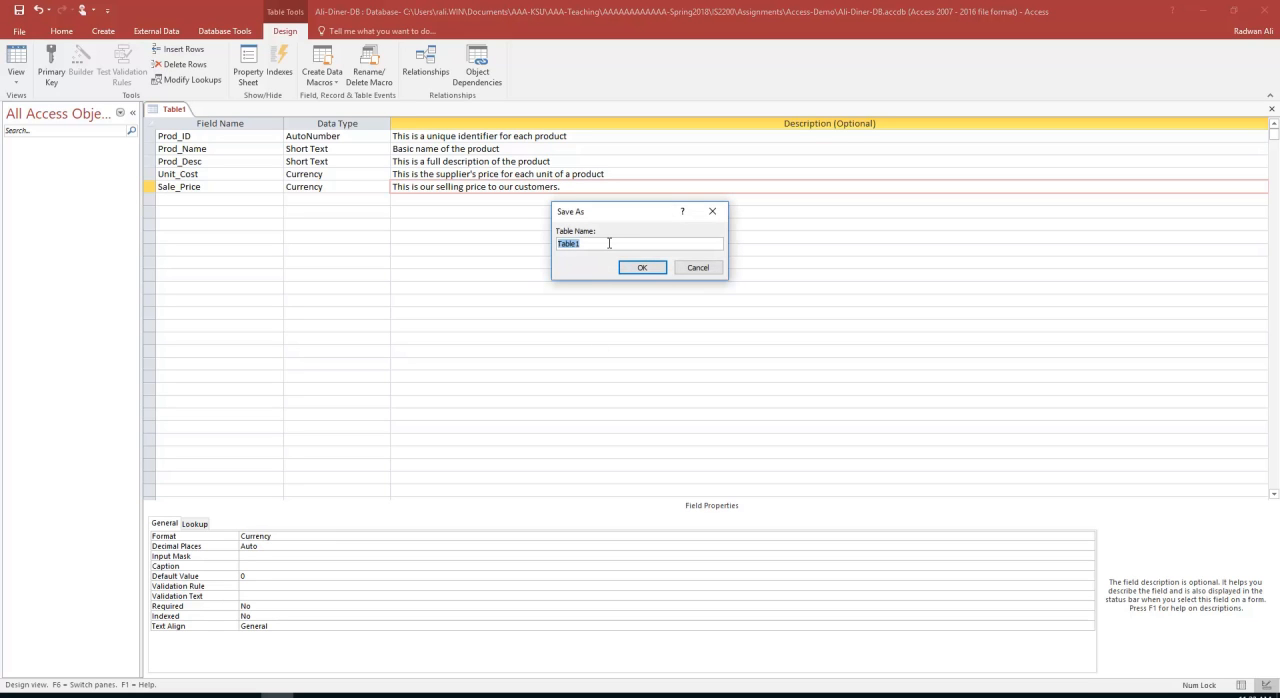
pyautogui.write('tbl_Product')
pyautogui.click(642, 270)
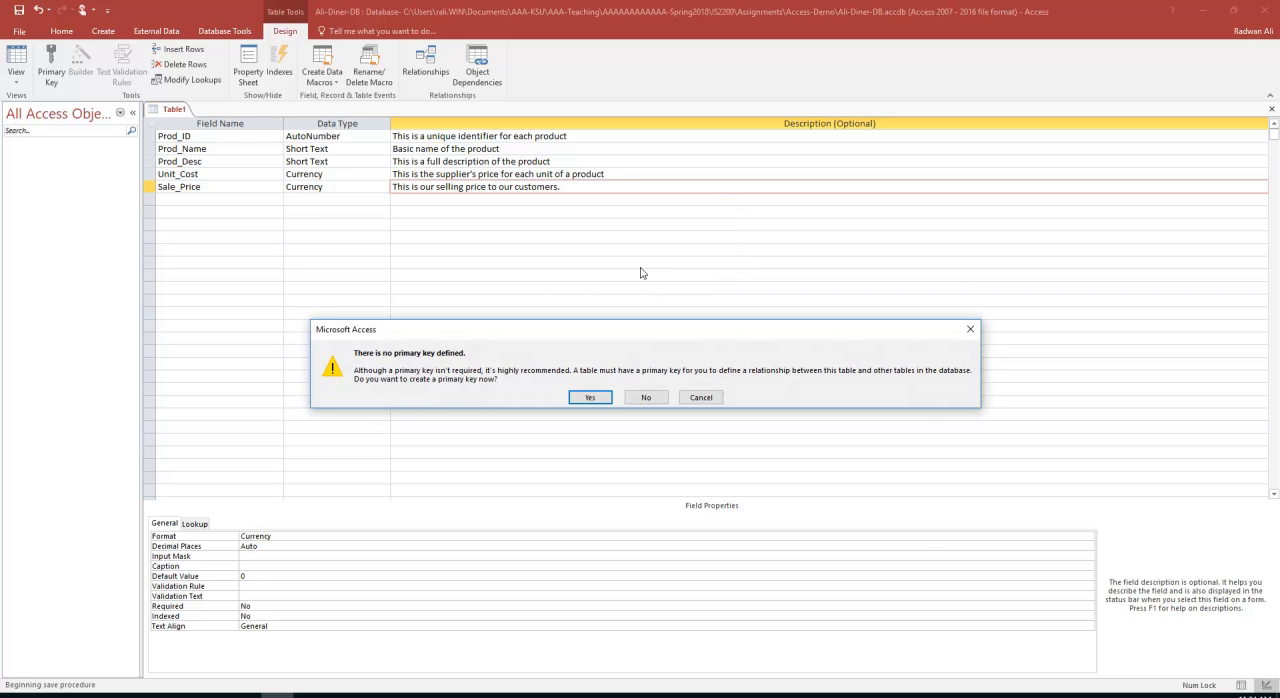
pyautogui.click(590, 398)
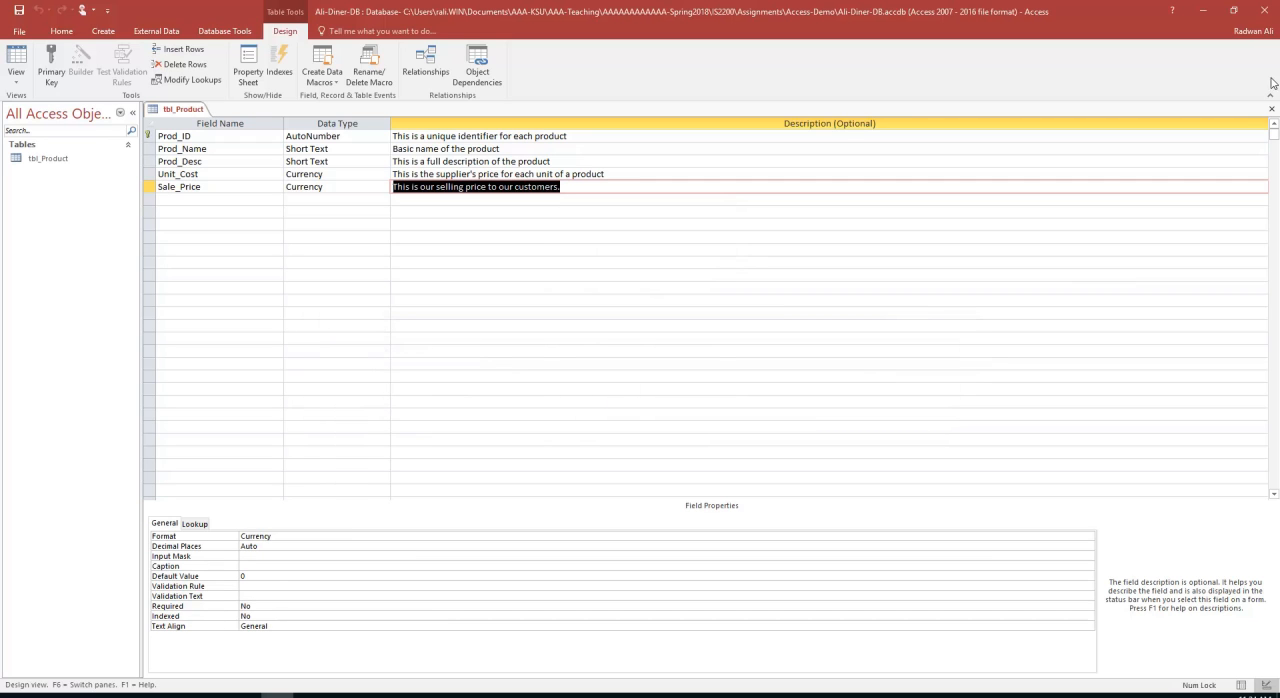
pyautogui.click(1272, 109)
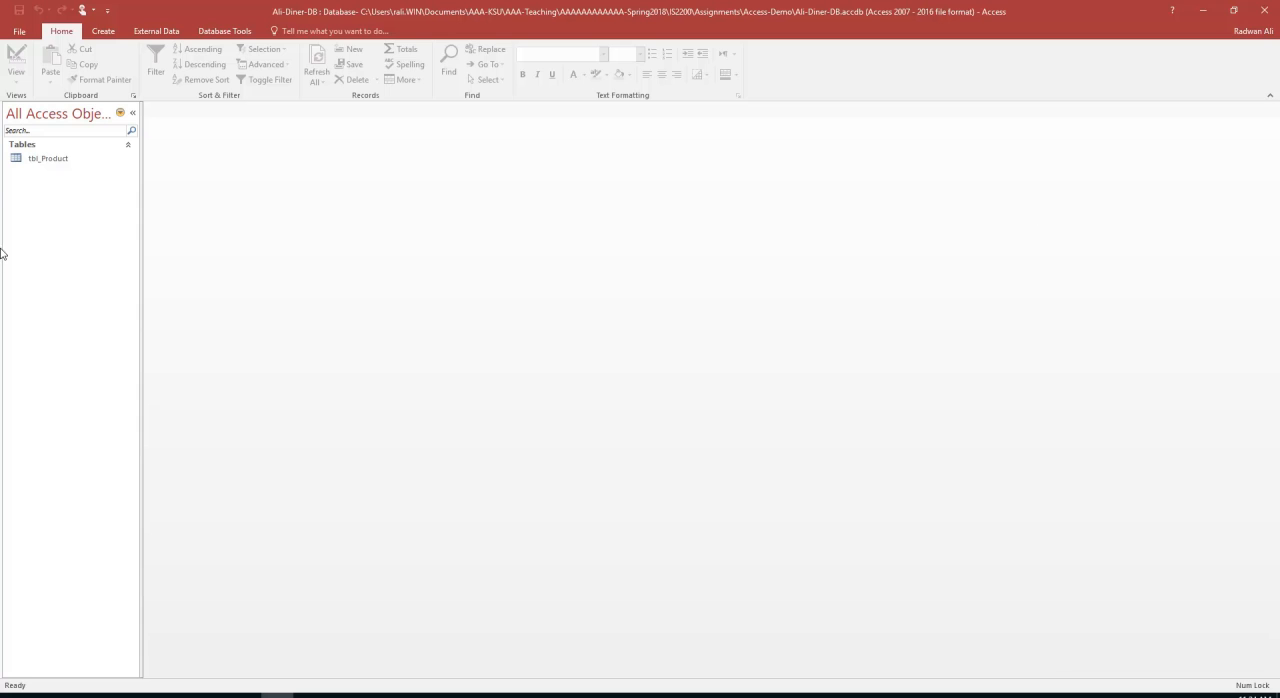
# Open tbl_Product for data entry and enter Oysters as the first record's Prod_Name
pyautogui.doubleClick(48, 161)
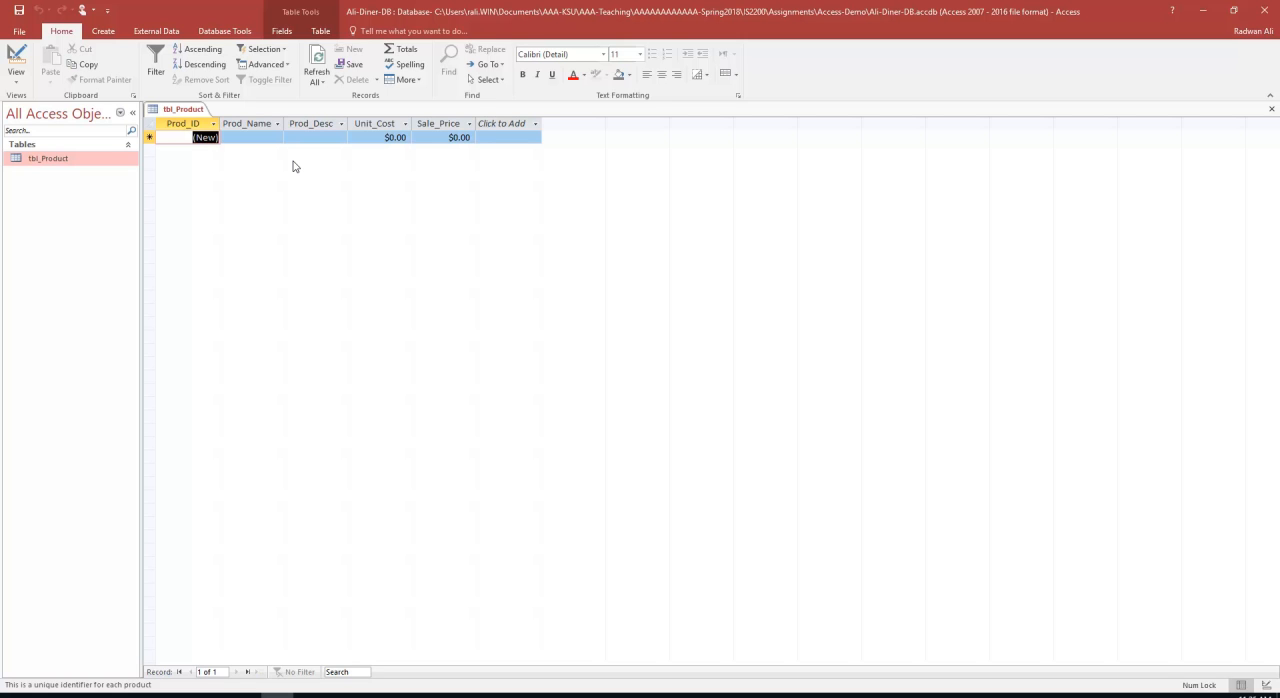
pyautogui.press('Tab')
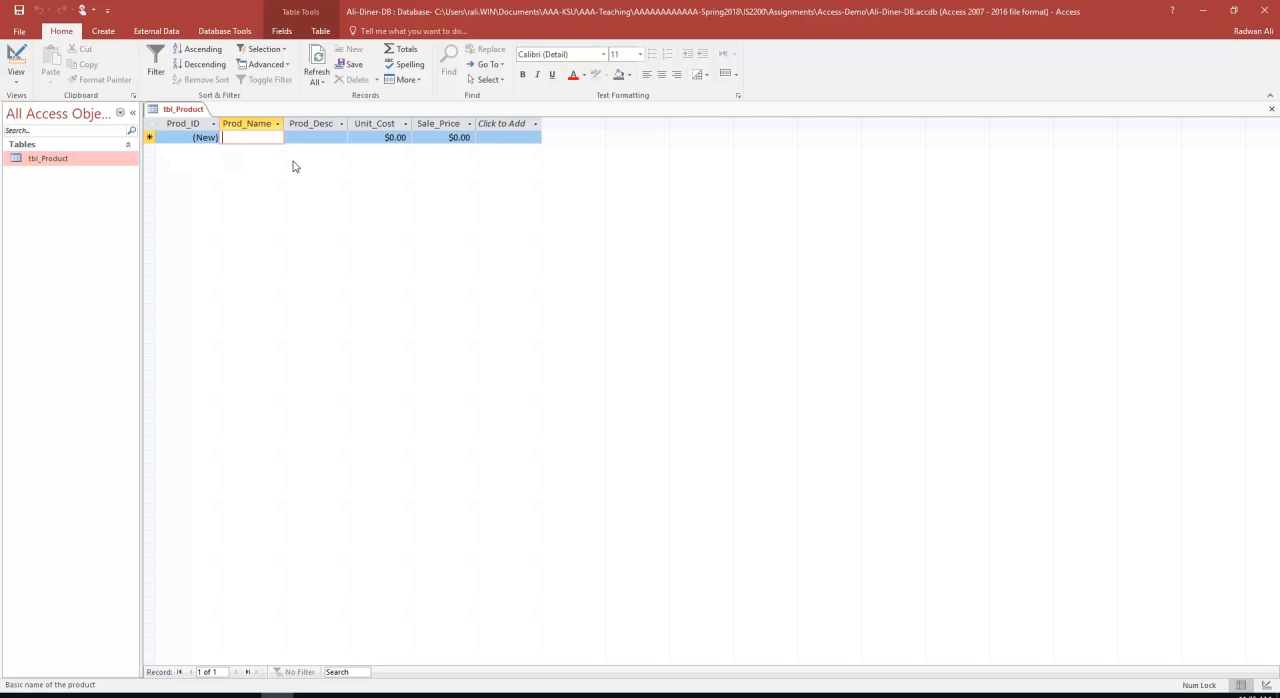
pyautogui.write('O')
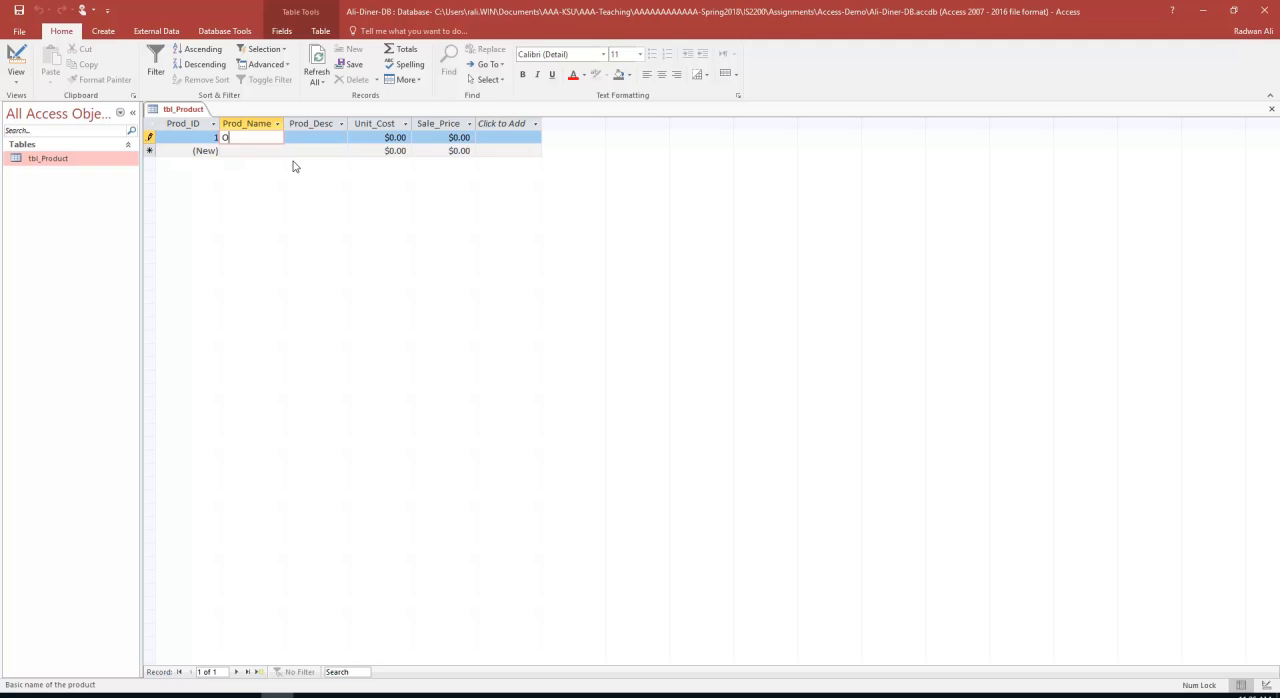
pyautogui.write('ysters')
pyautogui.press('Tab')
# Enter "Case of oysters, Fresh, count 20-40" as the Prod_Desc of the Oysters record
pyautogui.write('C')
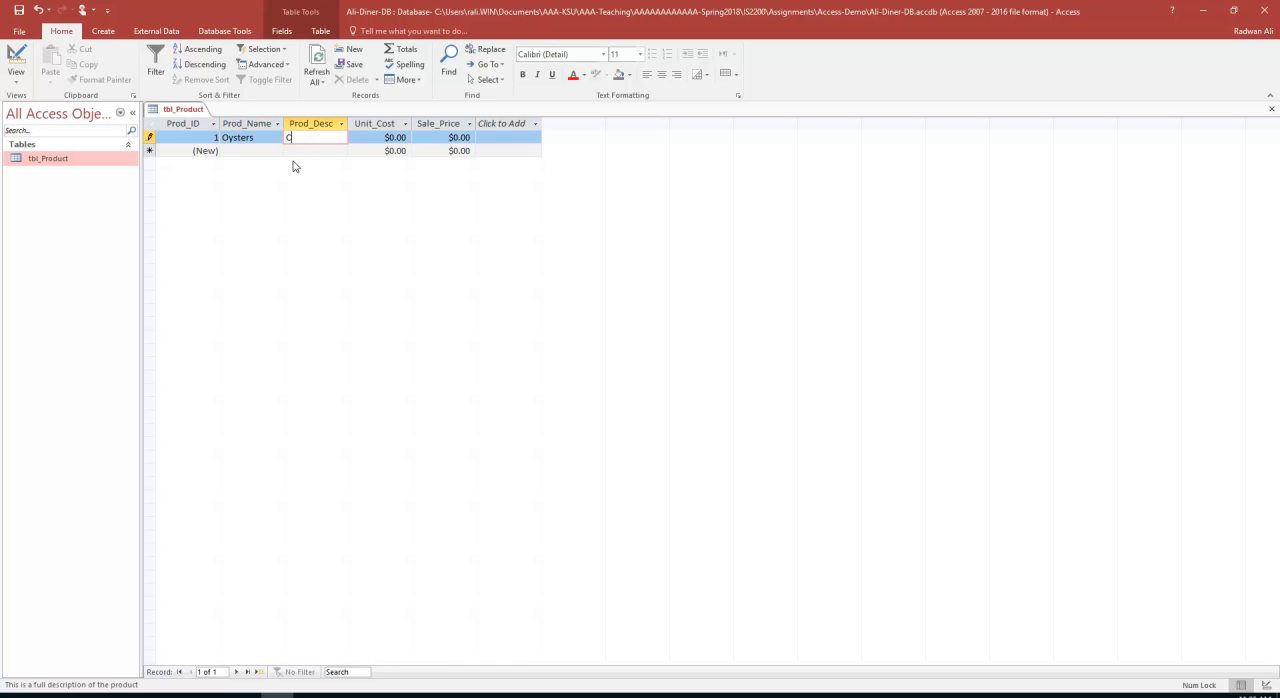
pyautogui.write('ase of oy')
pyautogui.write('ster')
pyautogui.write('s, Fre')
pyautogui.write('sh')
pyautogui.write(', coun')
pyautogui.write('t 20')
pyautogui.write('-4')
pyautogui.write('0')
pyautogui.press('Tab')
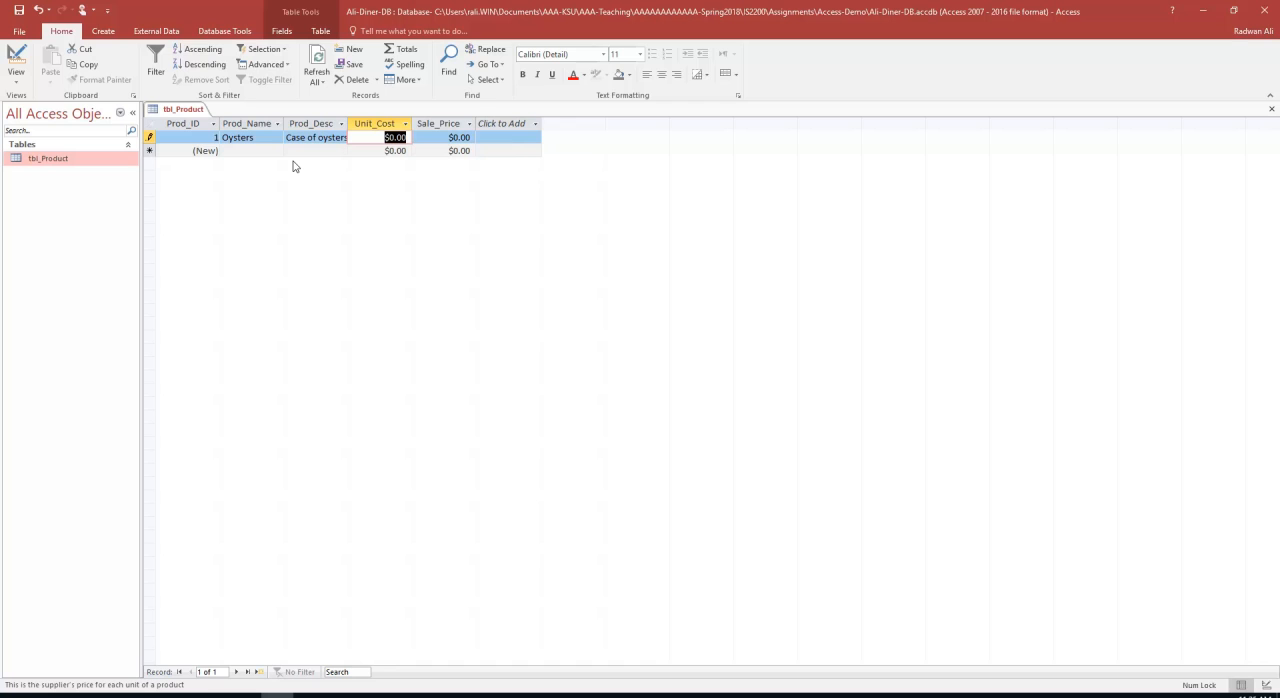
# Set the Oysters record's Unit_Cost to 10.99 and its Sale_Price to 8.99
pyautogui.write('10.99')
pyautogui.press('Tab')
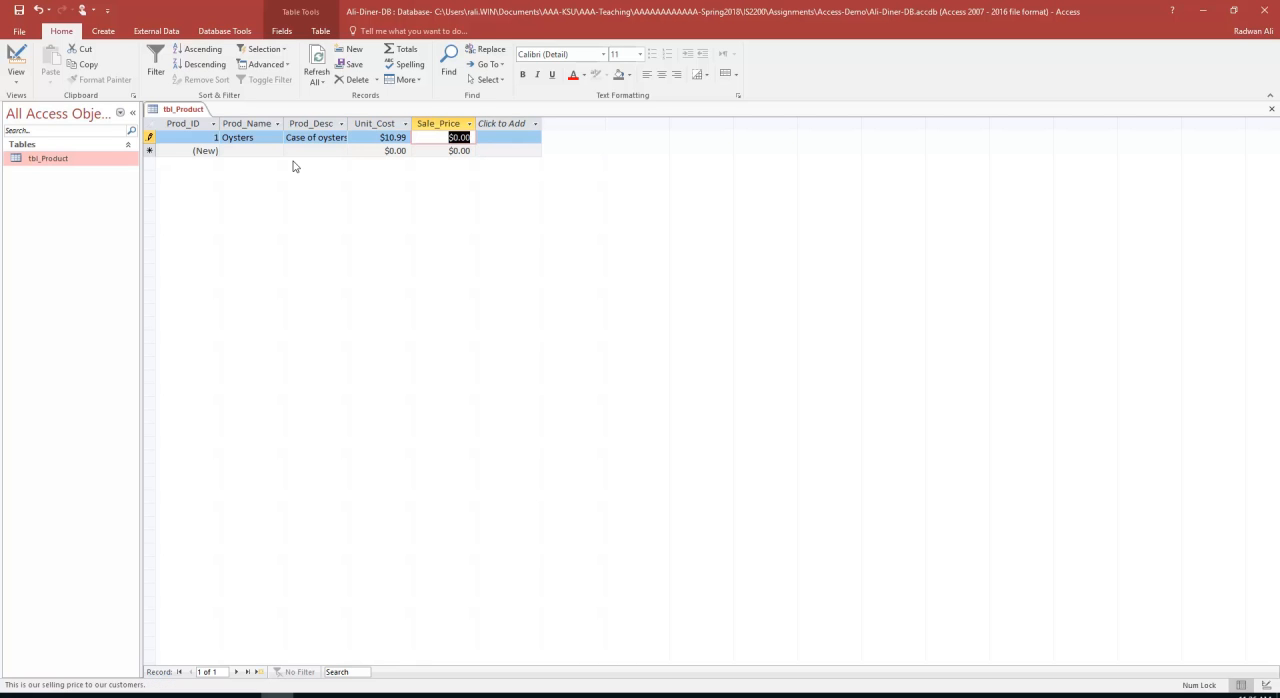
pyautogui.write('8.99')
pyautogui.press('Tab')
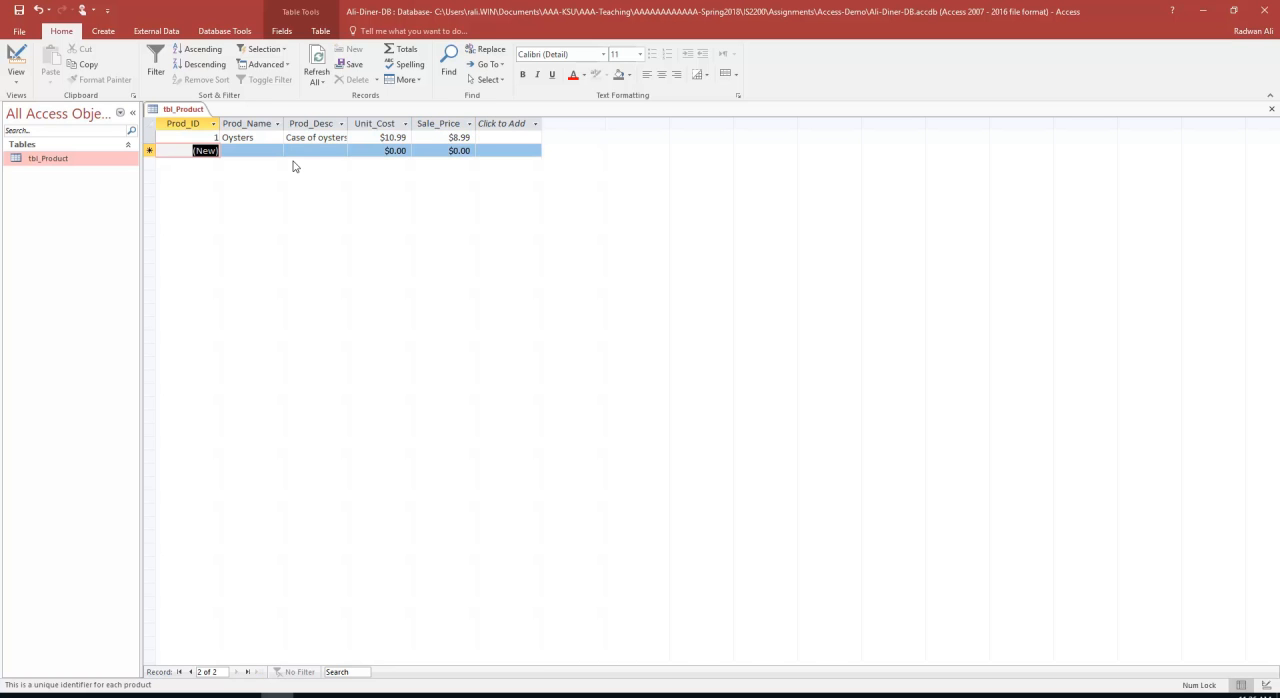
# Add a second product record with the Prod_Name Shrimp
pyautogui.press('Tab')
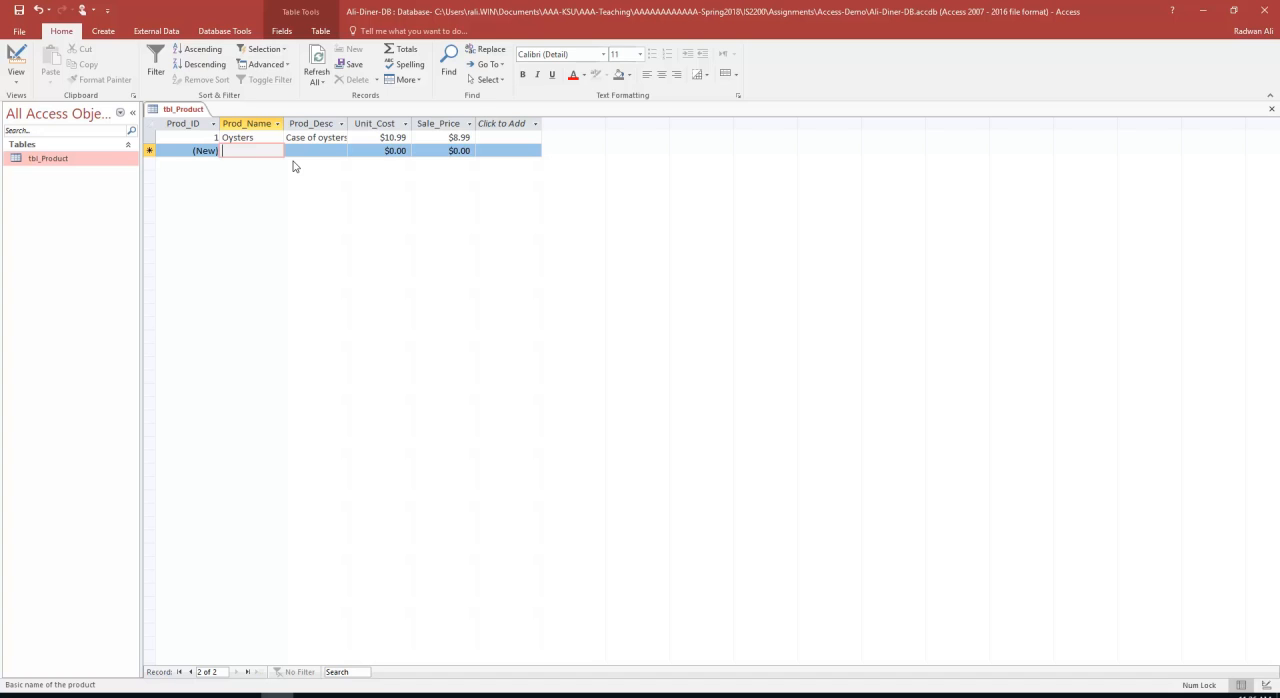
pyautogui.write('Shri')
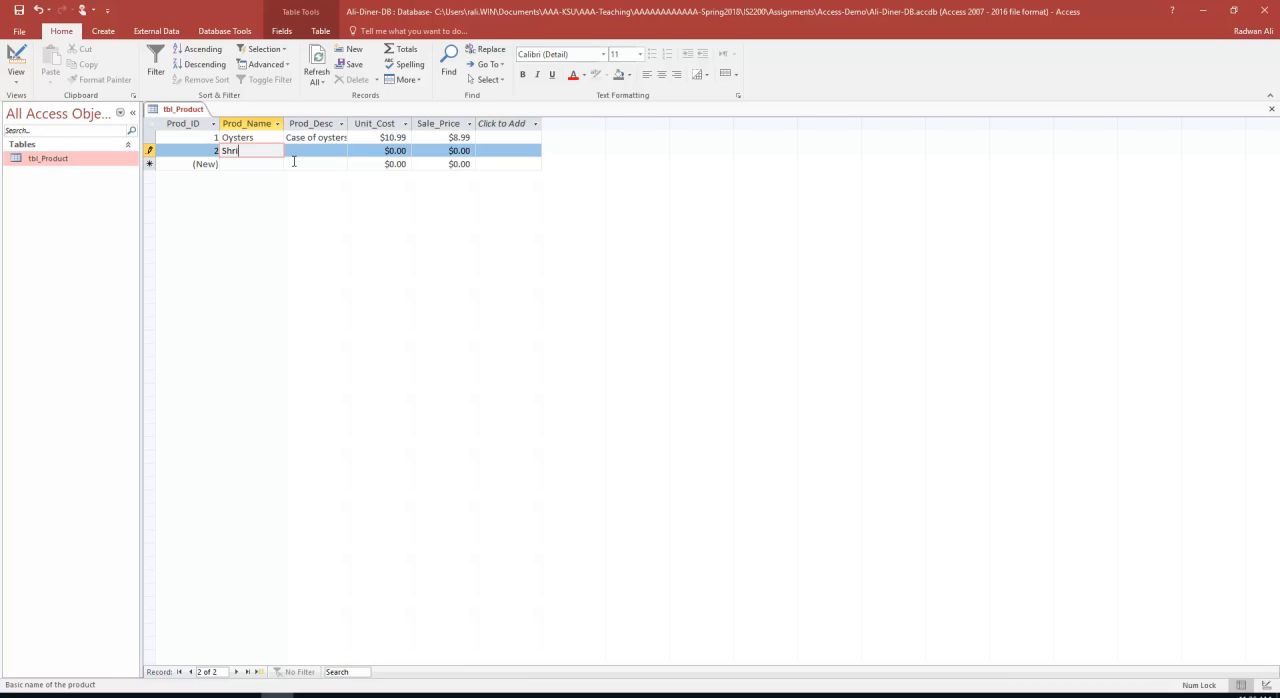
pyautogui.write('pmp')
pyautogui.press('Tab')
# Enter "Bag, frozen, count 15-20" as the Prod_Desc of the Shrimp record
pyautogui.write('Bag, coun')
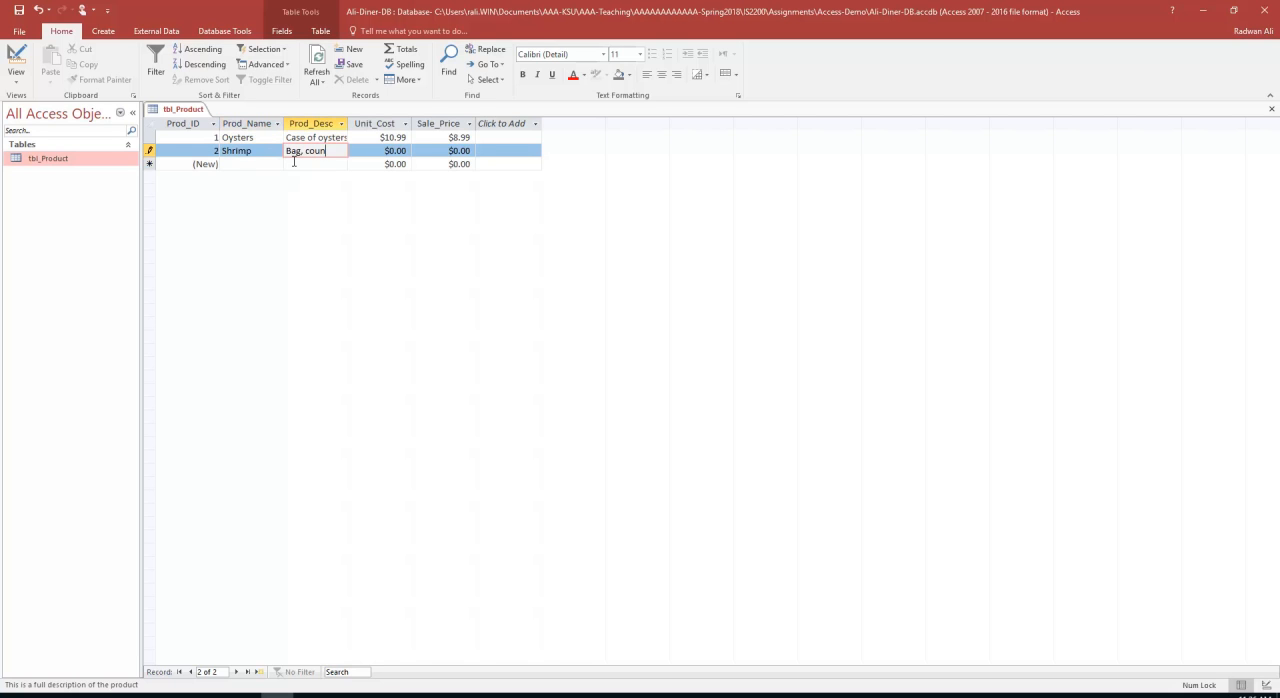
pyautogui.press('BackSpace')
pyautogui.press('BackSpace')
pyautogui.press('BackSpace')
pyautogui.press('BackSpace')
pyautogui.write('frozen, count 15-20')
pyautogui.press('Tab')
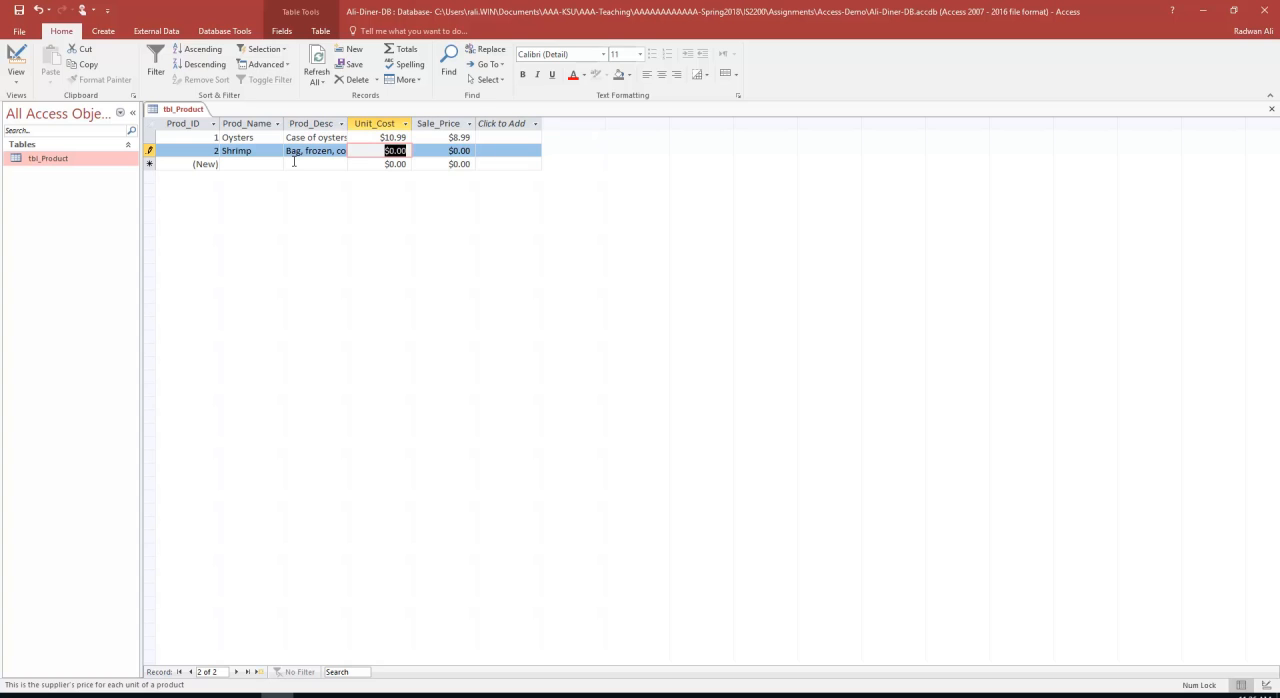
# Set the Shrimp record's Unit_Cost to 7.19 and its Sale_Price to 10.25
pyautogui.write('7.19')
pyautogui.press('Tab')
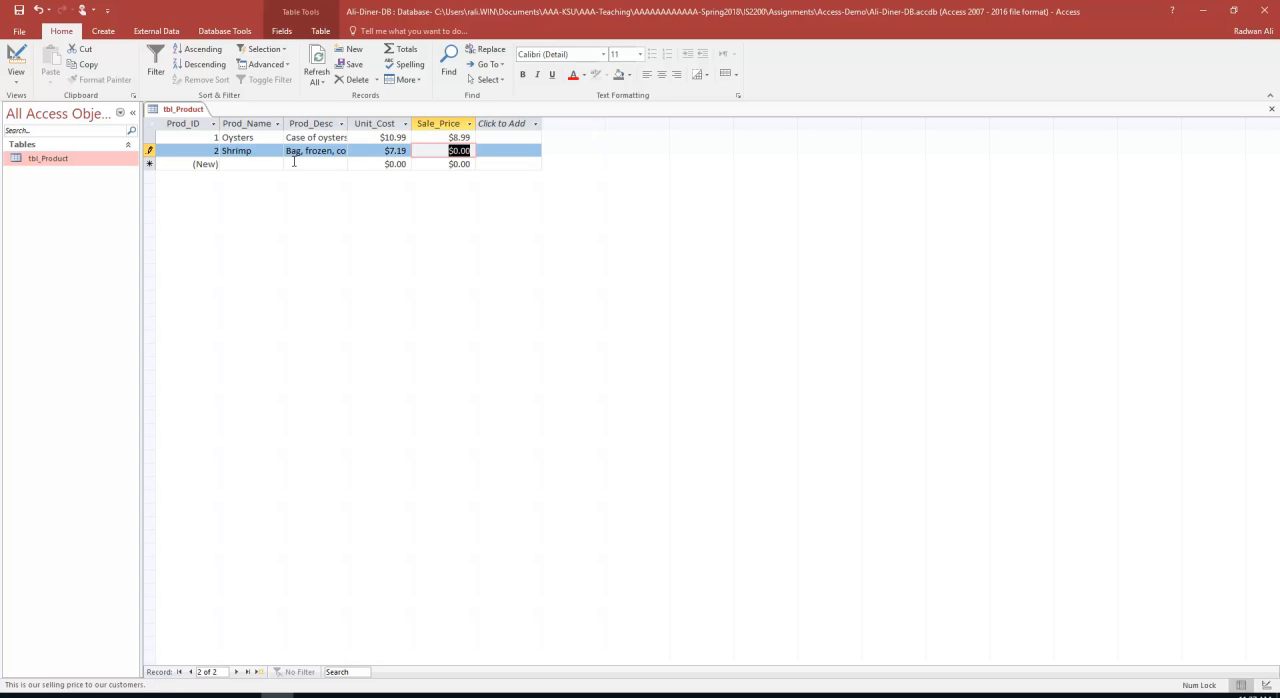
pyautogui.write('10.25')
pyautogui.press('Tab')
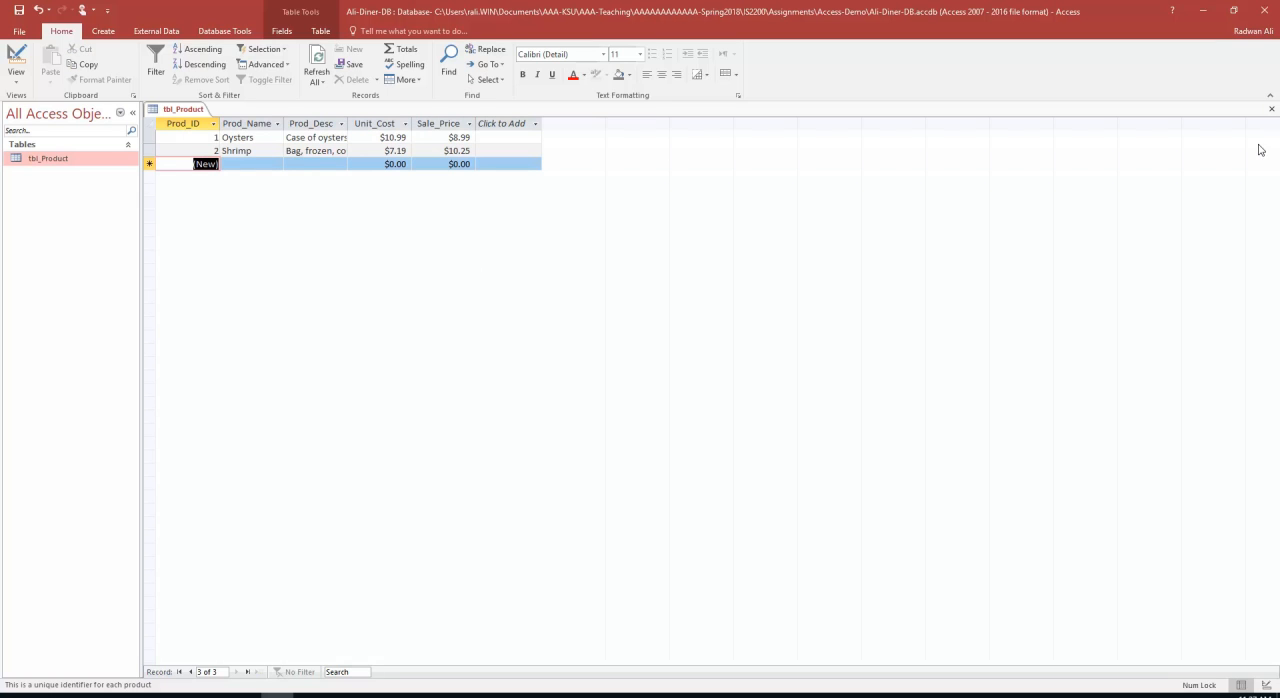
# Save and close tbl_Product, and start a new table in Design view
pyautogui.click(17, 12)
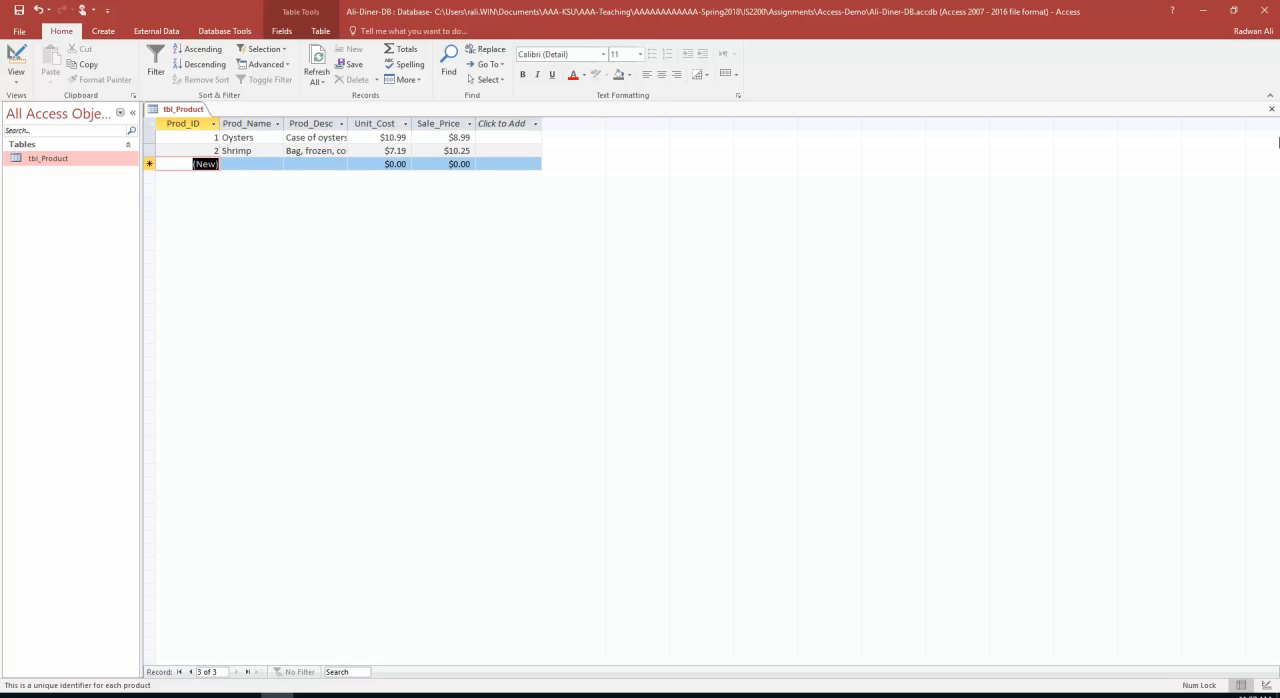
pyautogui.click(1270, 109)
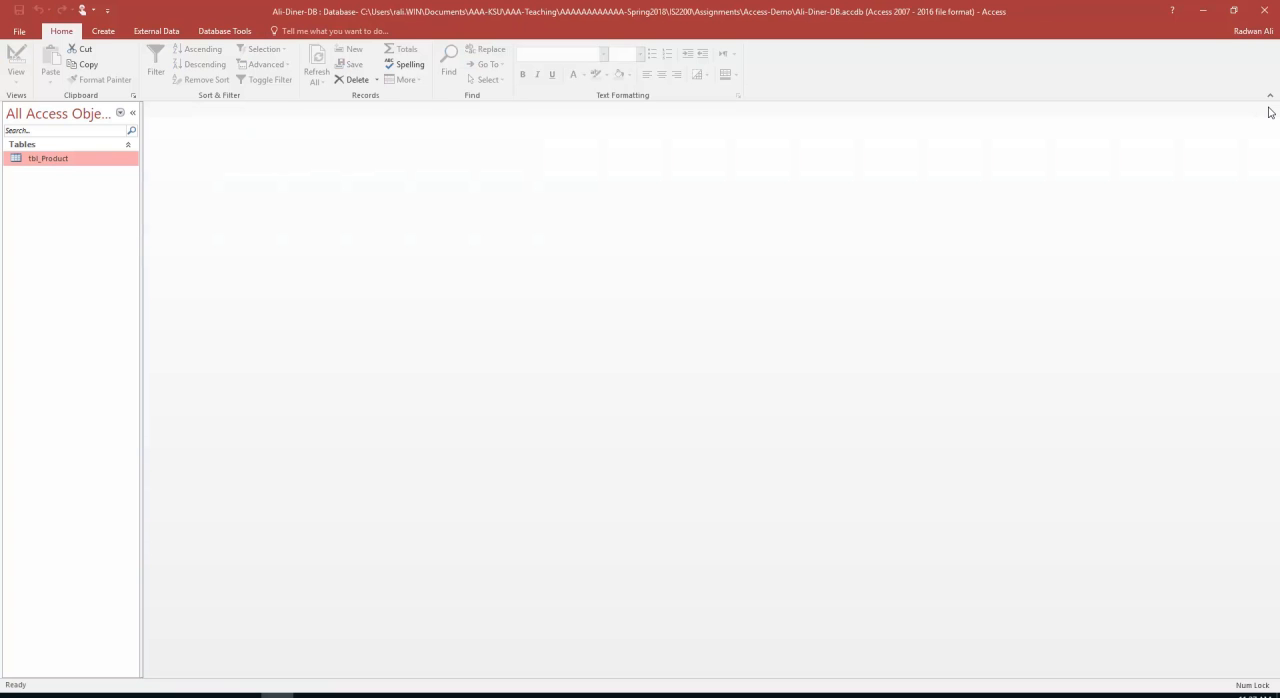
pyautogui.click(103, 31)
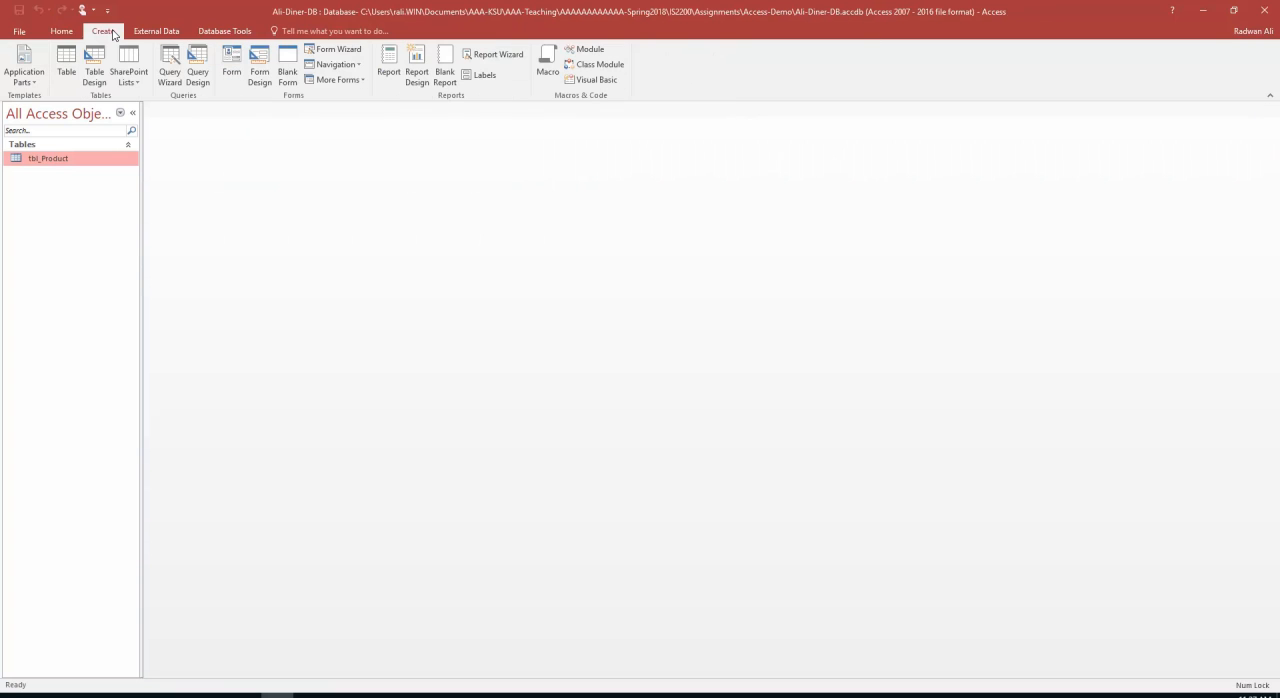
pyautogui.click(90, 79)
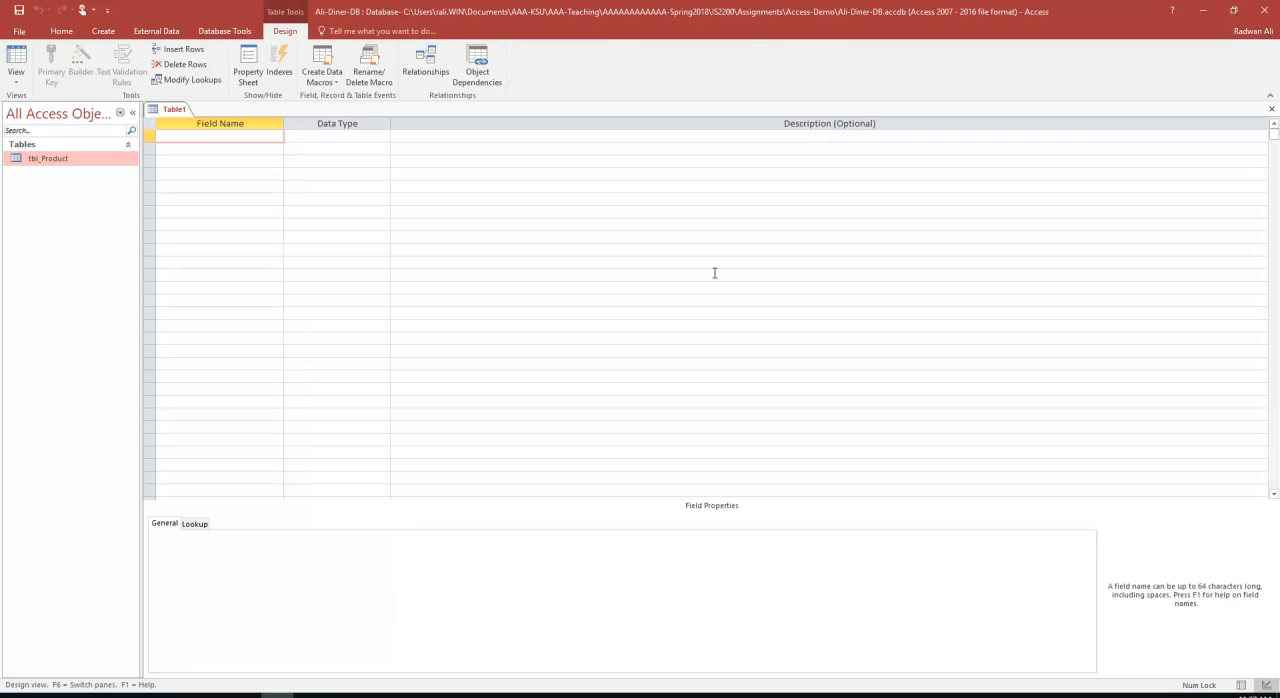
# Add an EMP_No field with the AutoNumber data type as the new table's first field
pyautogui.write('EMP_No')
pyautogui.press('Tab')
pyautogui.write('a')
pyautogui.press('Tab')
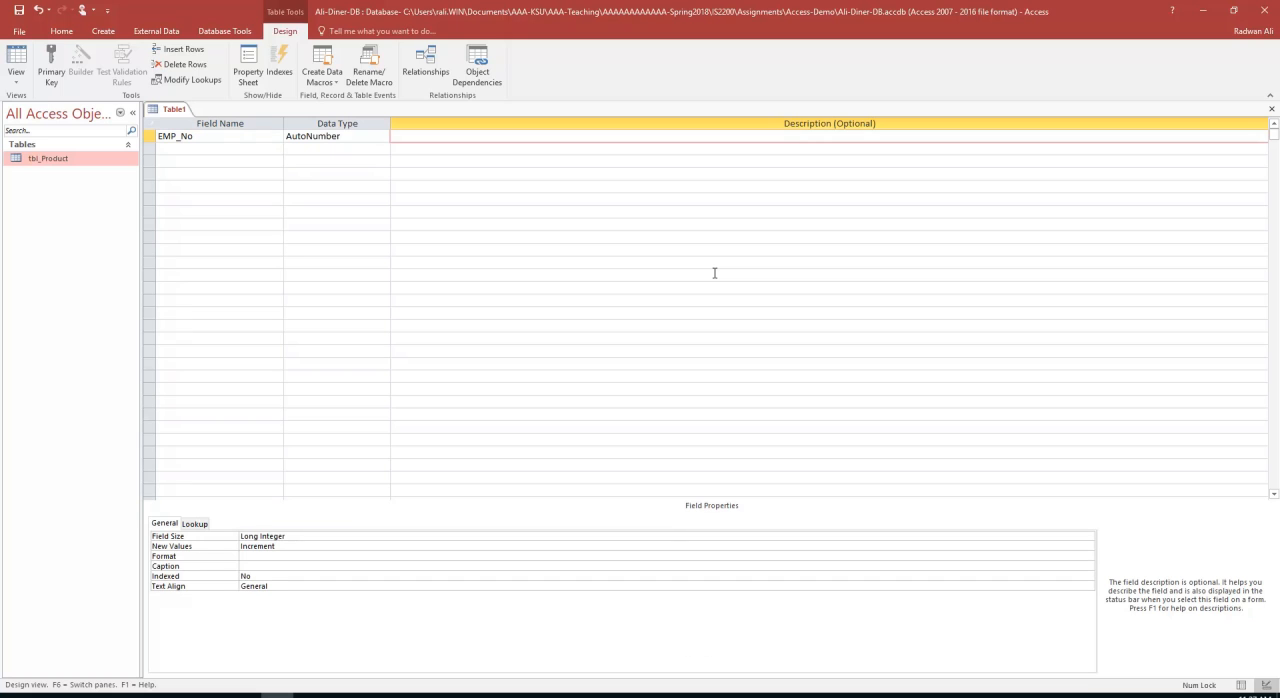
# Enter the description "Unique identifier for each employee" for the EMP_No field
pyautogui.write('Unique identifier for each employee')
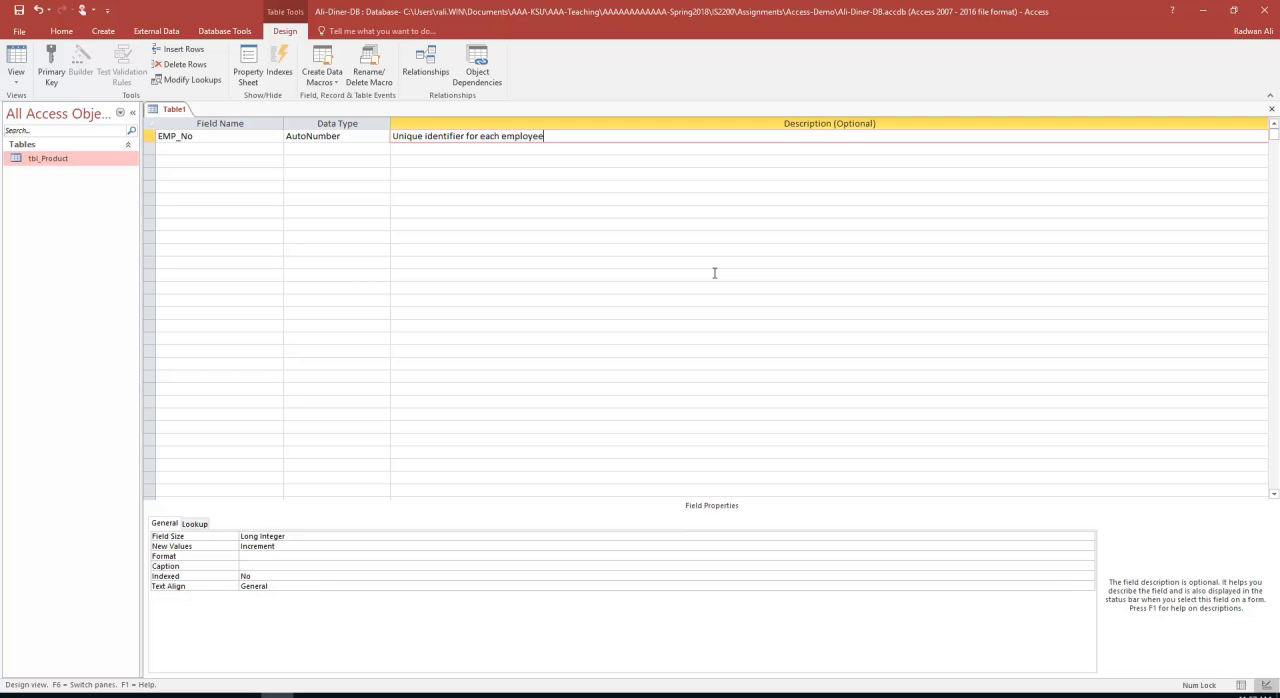
pyautogui.press('Return')
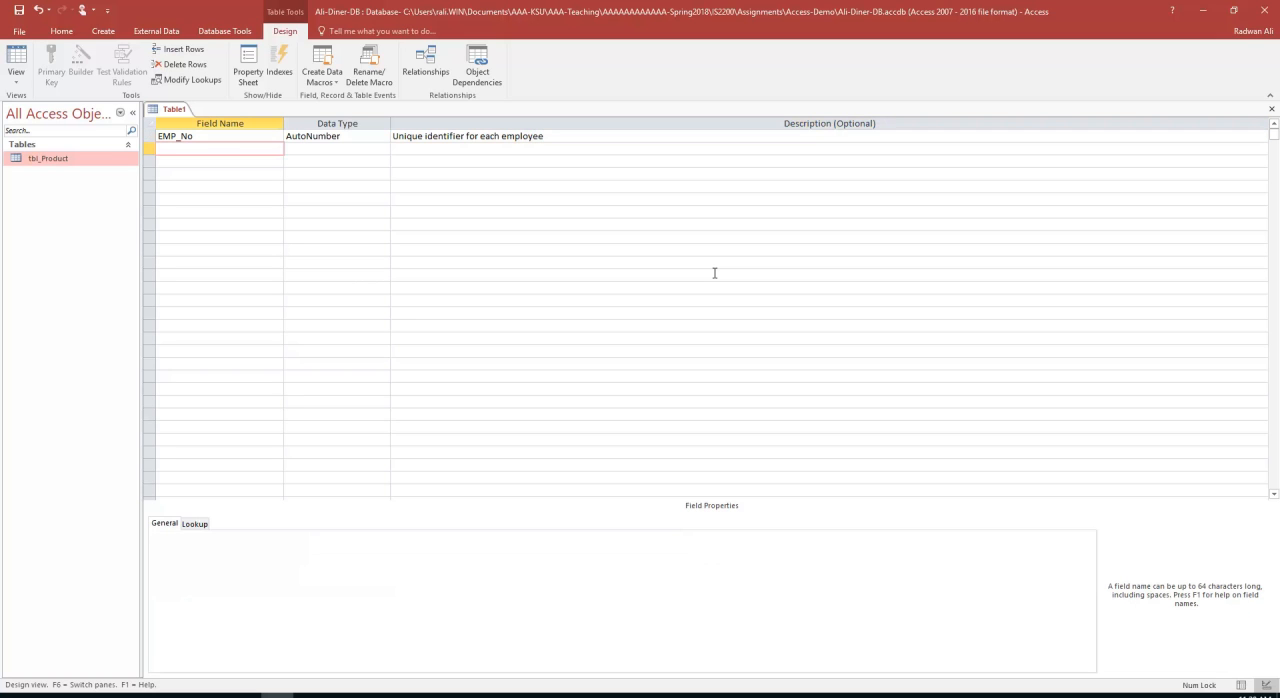
# Add an EMP_LastN field below EMP_No with the Short Text data type
pyautogui.write('EMP_LastN')
pyautogui.press('Return')
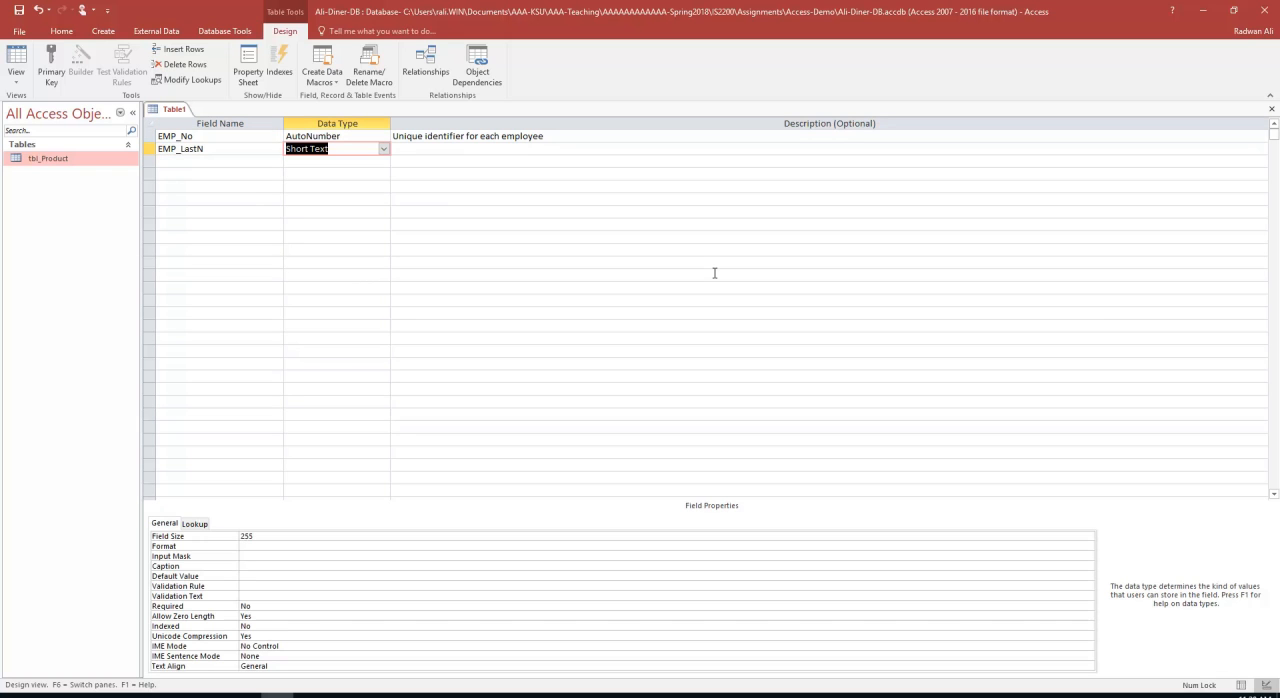
pyautogui.press('Return')
# Enter the description "last name" for the EMP_LastN field
pyautogui.write('th')
pyautogui.press('BackSpace')
pyautogui.press('BackSpace')
pyautogui.write('la')
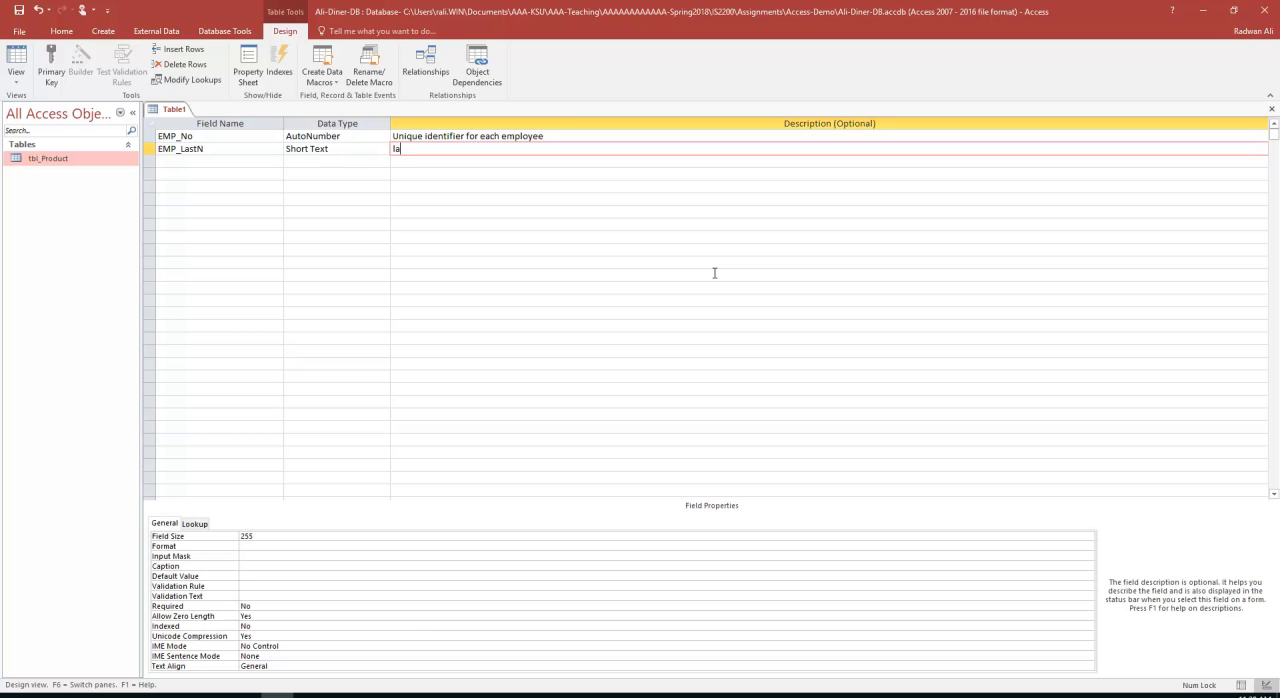
pyautogui.write('st name')
pyautogui.press('Return')
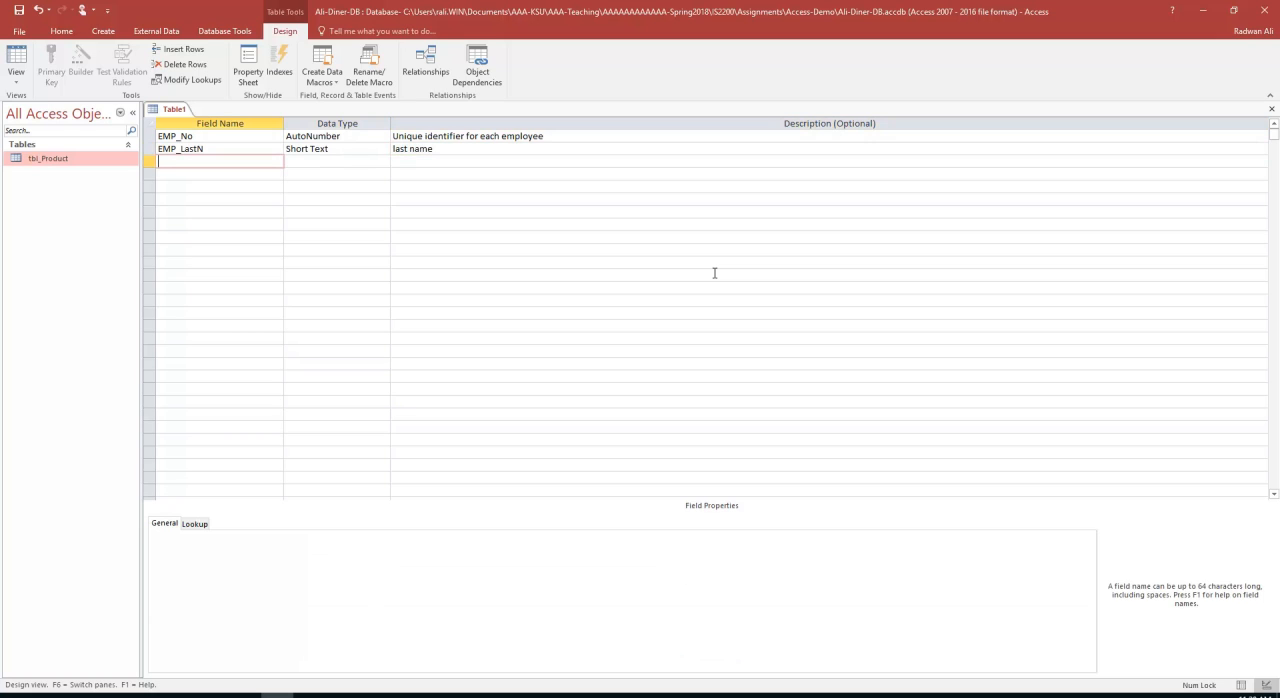
# Add an EMP_FirstN field below EMP_LastN with the Short Text data type
pyautogui.write('EMP_FirstN')
pyautogui.press('Return')
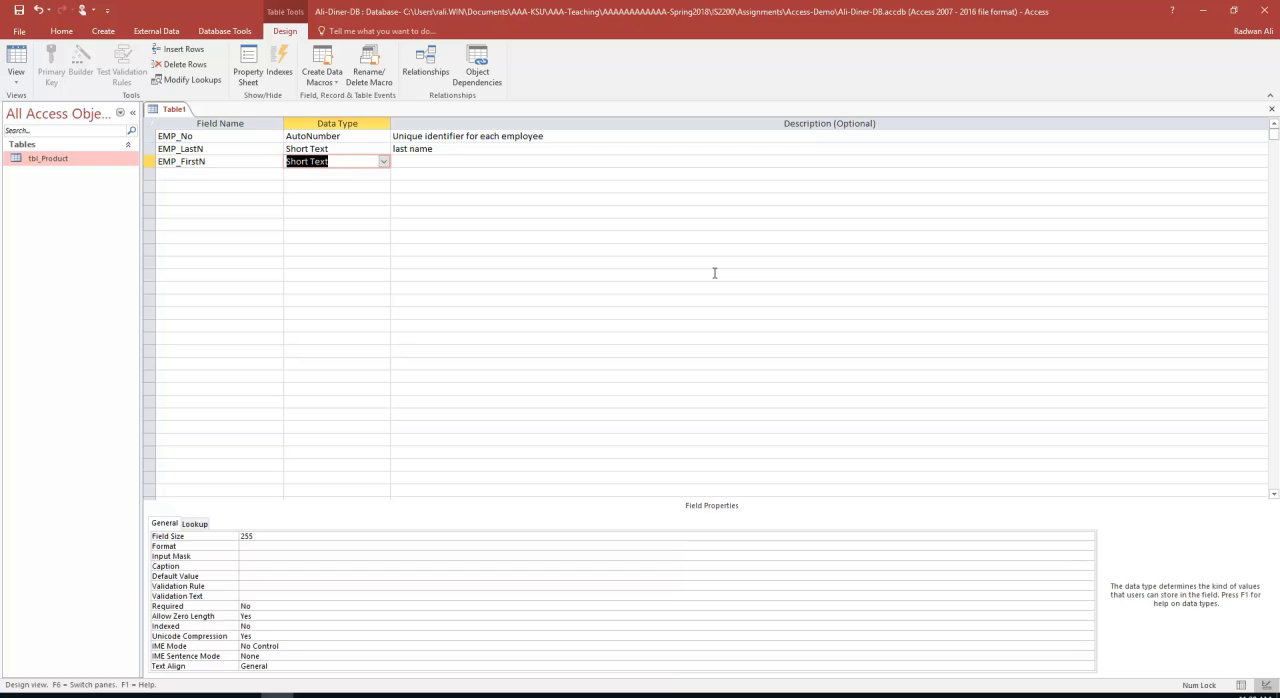
pyautogui.press('Return')
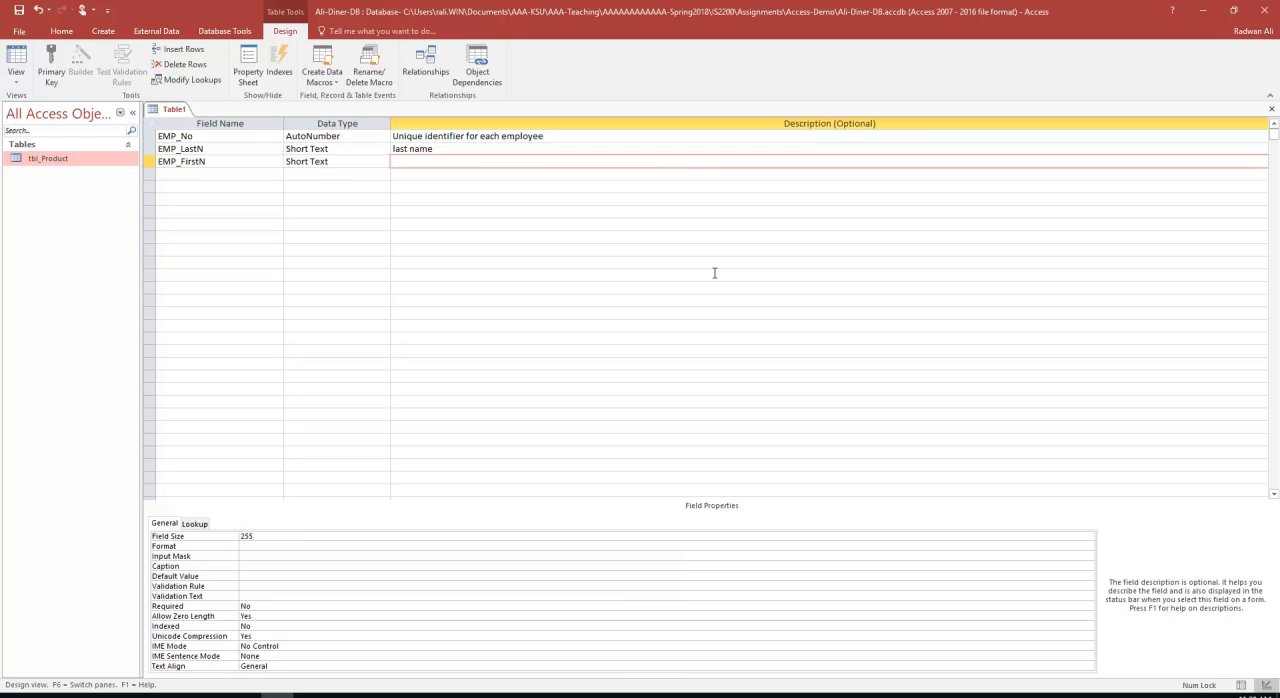
# Enter the description "This is a field that includes the first name of an employee" for the EMP_FirstN field
pyautogui.press('Up')
pyautogui.press('Down')
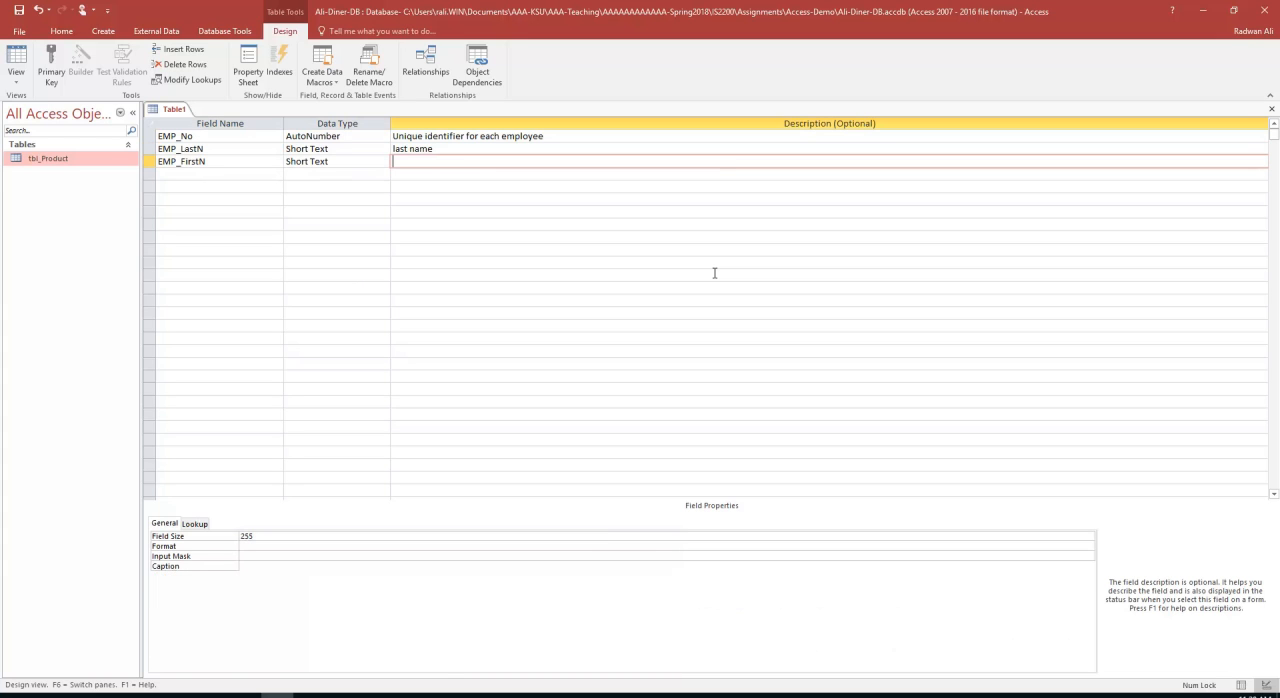
pyautogui.write('This is ')
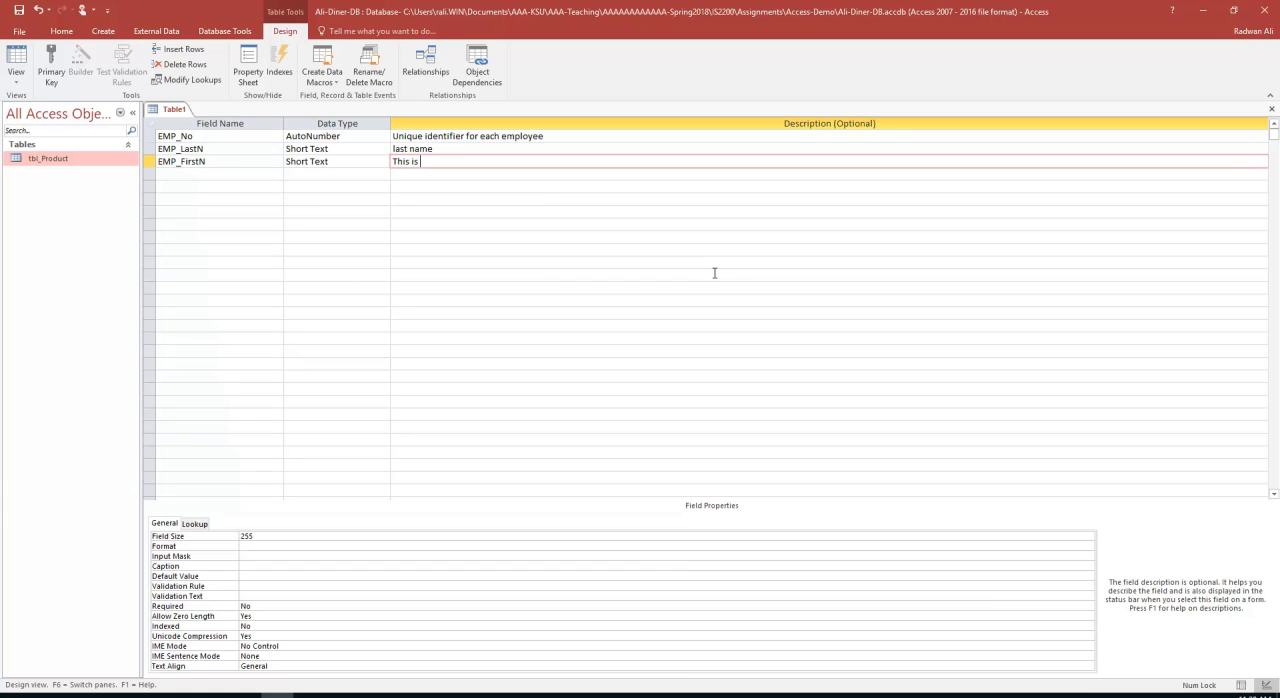
pyautogui.write('a field that includes')
pyautogui.write('irst name of the')
pyautogui.press('BackSpace')
pyautogui.press('BackSpace')
pyautogui.press('BackSpace')
pyautogui.press('BackSpace')
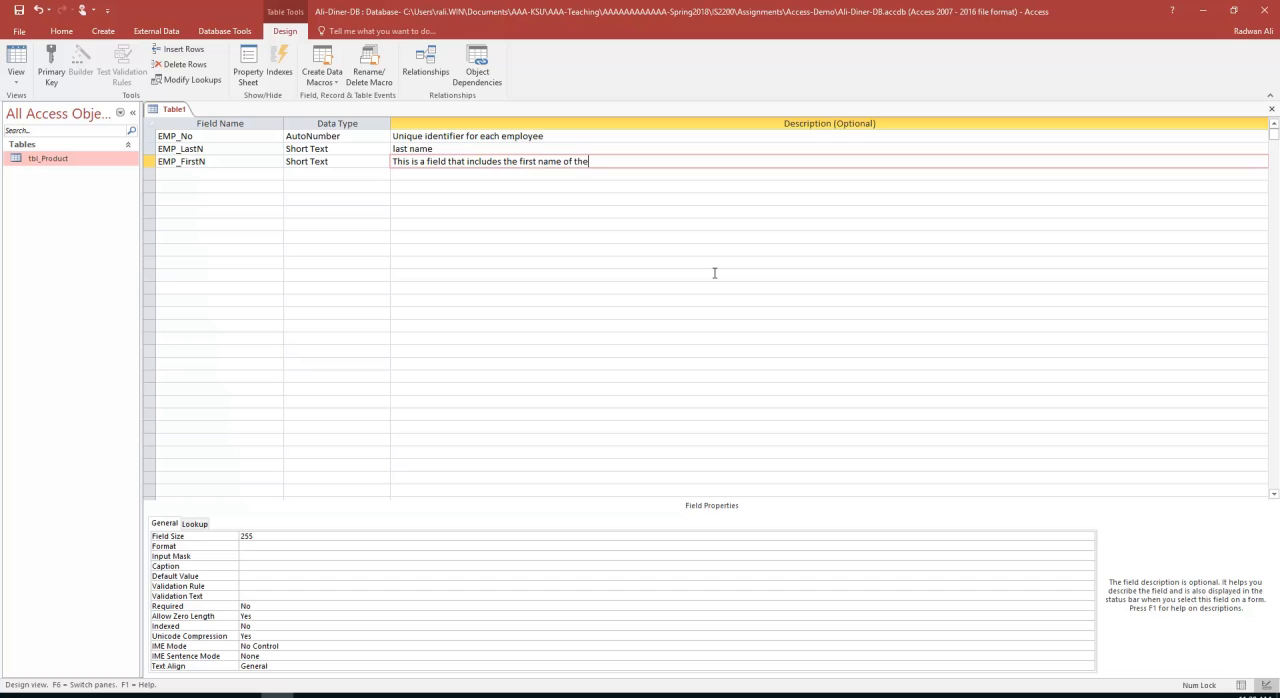
pyautogui.write('an employee')
pyautogui.press('Return')
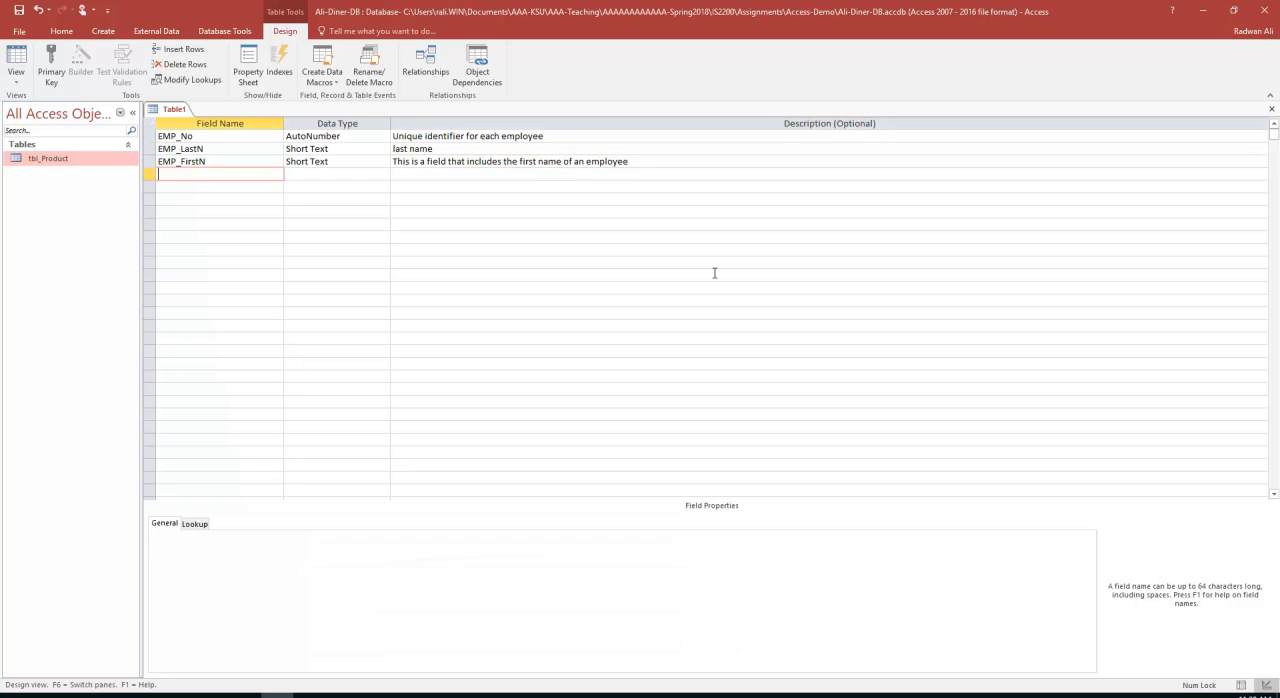
# Add an EMP_Addree field below EMP_FirstN with the Short Text data type
pyautogui.write('EMP_Addree')
pyautogui.press('Return')
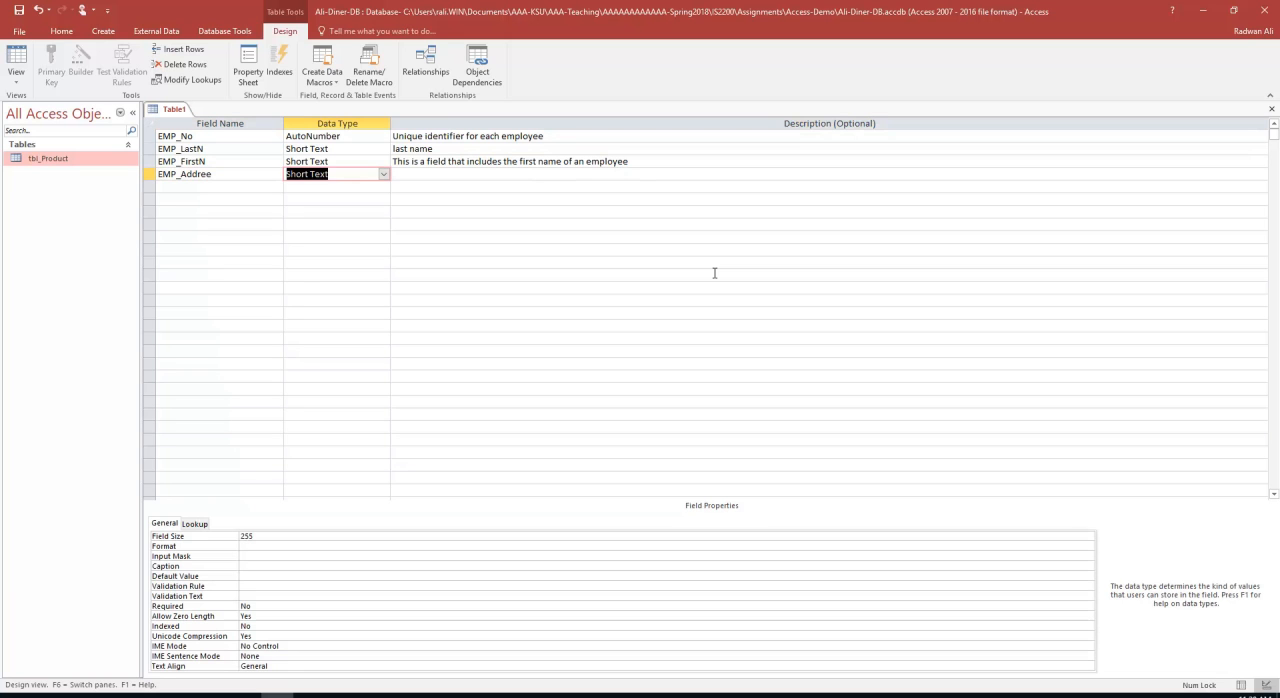
pyautogui.press('Return')
# Enter the description "Street number and name for the employee's address" for the EMP_Addree field
pyautogui.write('Street add')
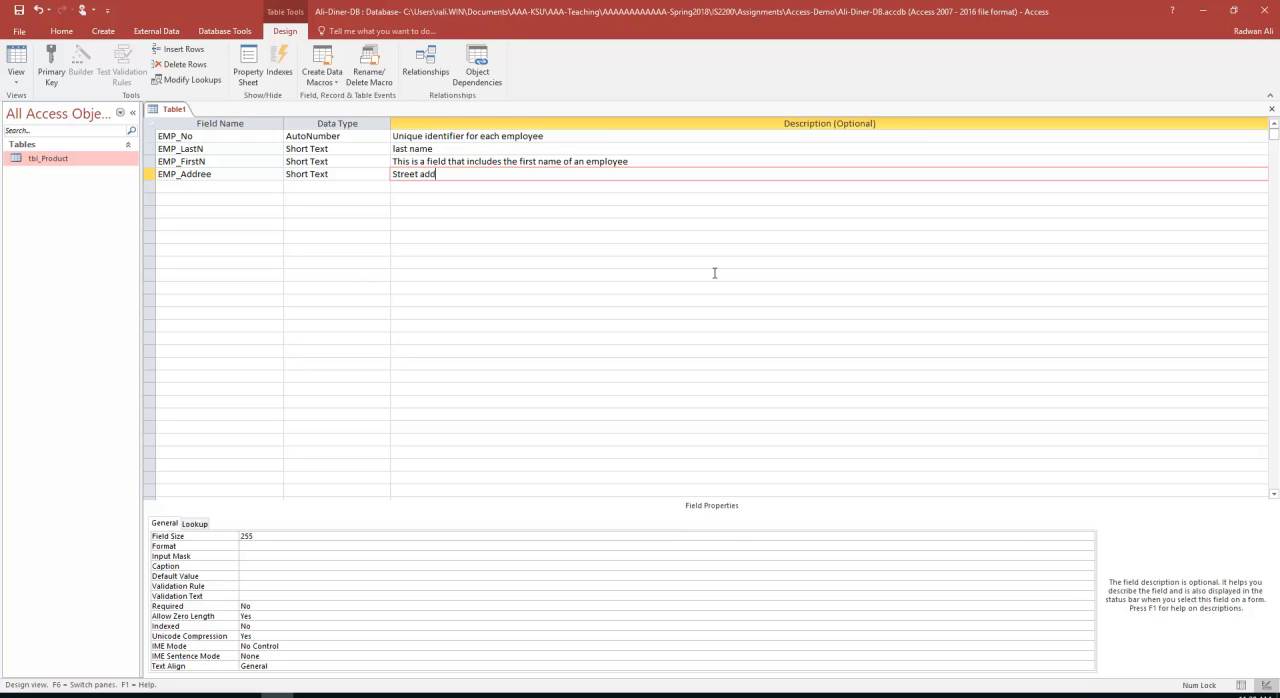
pyautogui.press('BackSpace')
pyautogui.write('number and name for the em')
pyautogui.write('ployeer')
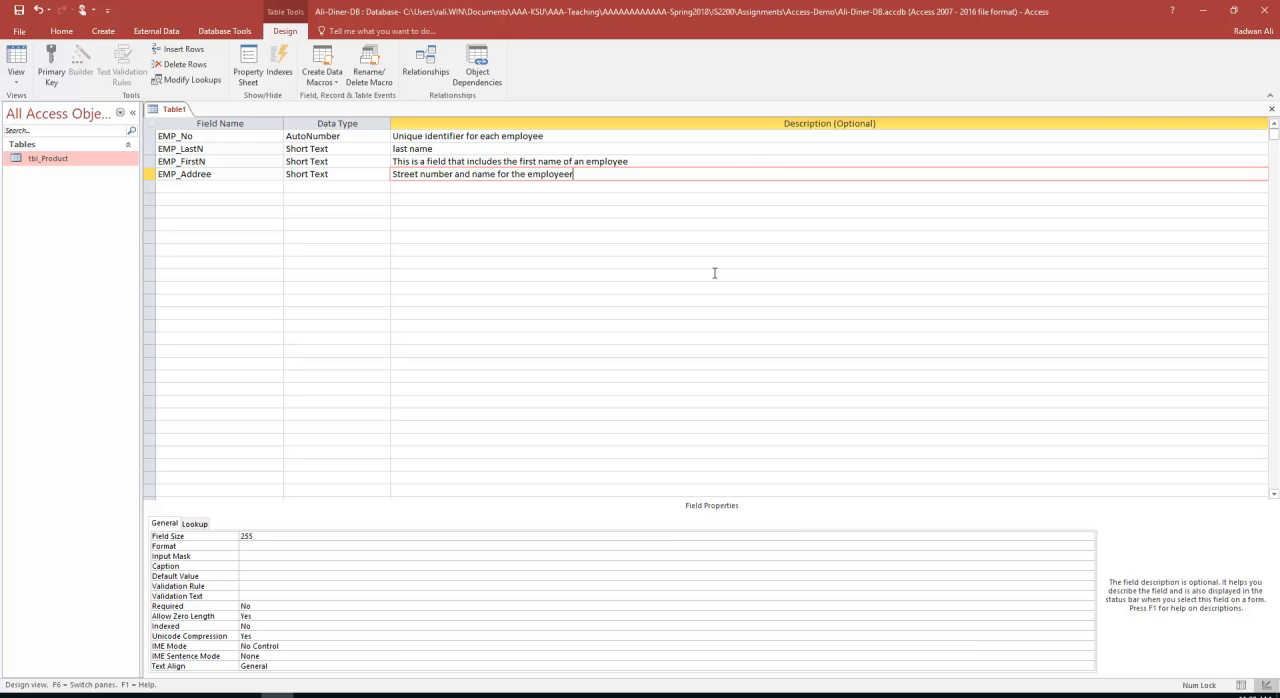
pyautogui.write('s')
pyautogui.press('BackSpace')
pyautogui.press('BackSpace')
pyautogui.write("'s address")
pyautogui.press('Return')
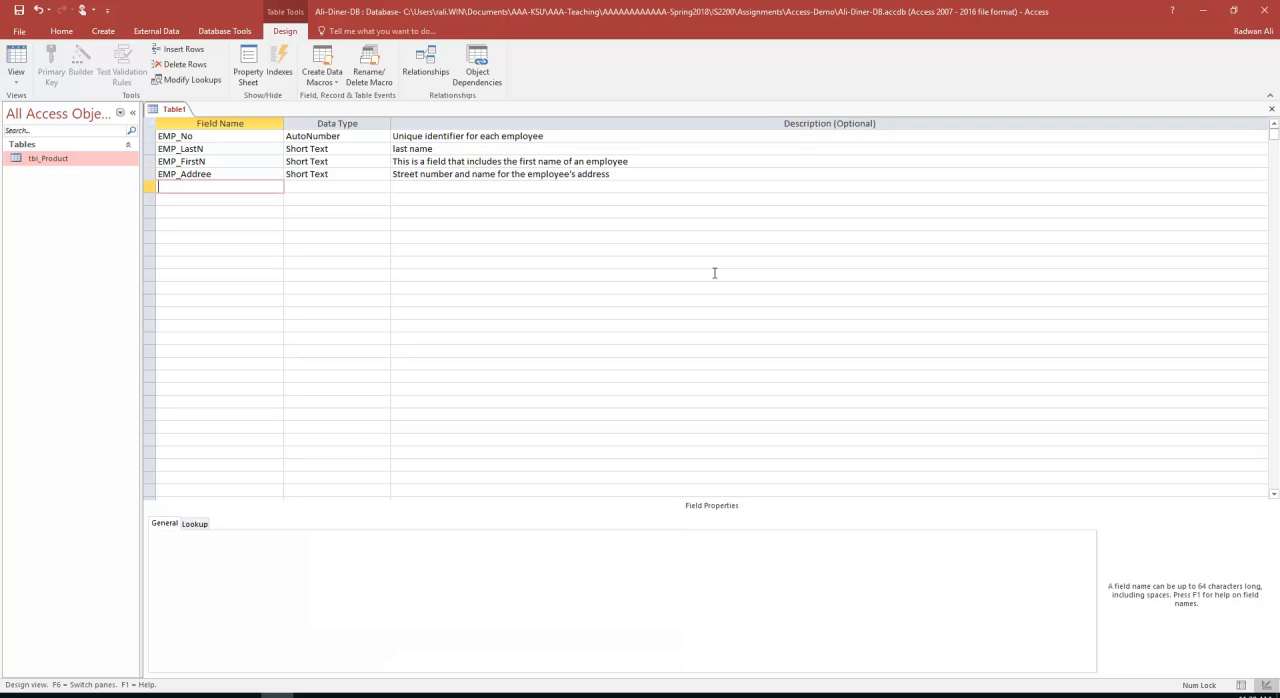
# Correct the misspelled address field name to EMP_Address
pyautogui.click(178, 163)
pyautogui.click(208, 182)
pyautogui.click(218, 175)
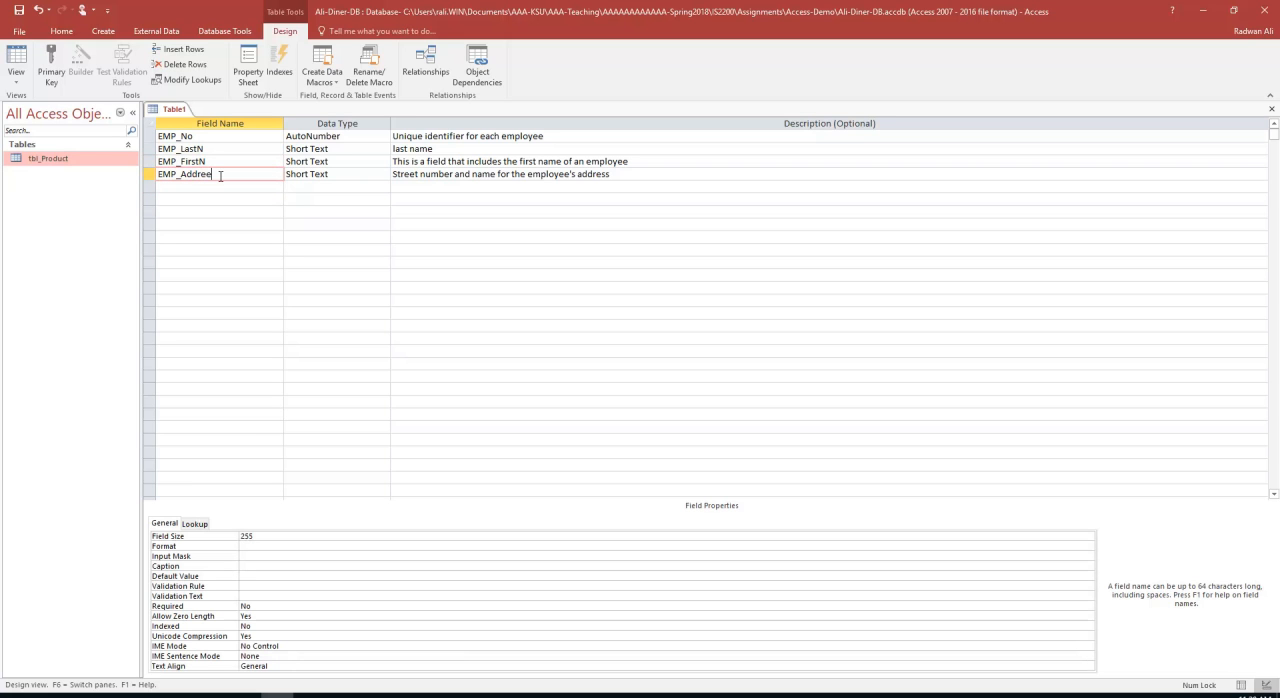
pyautogui.press('BackSpace')
pyautogui.write('ss')
# Add an EMP_City field below EMP_Address with the Short Text data type and no description
pyautogui.click(198, 189)
pyautogui.write('EM')
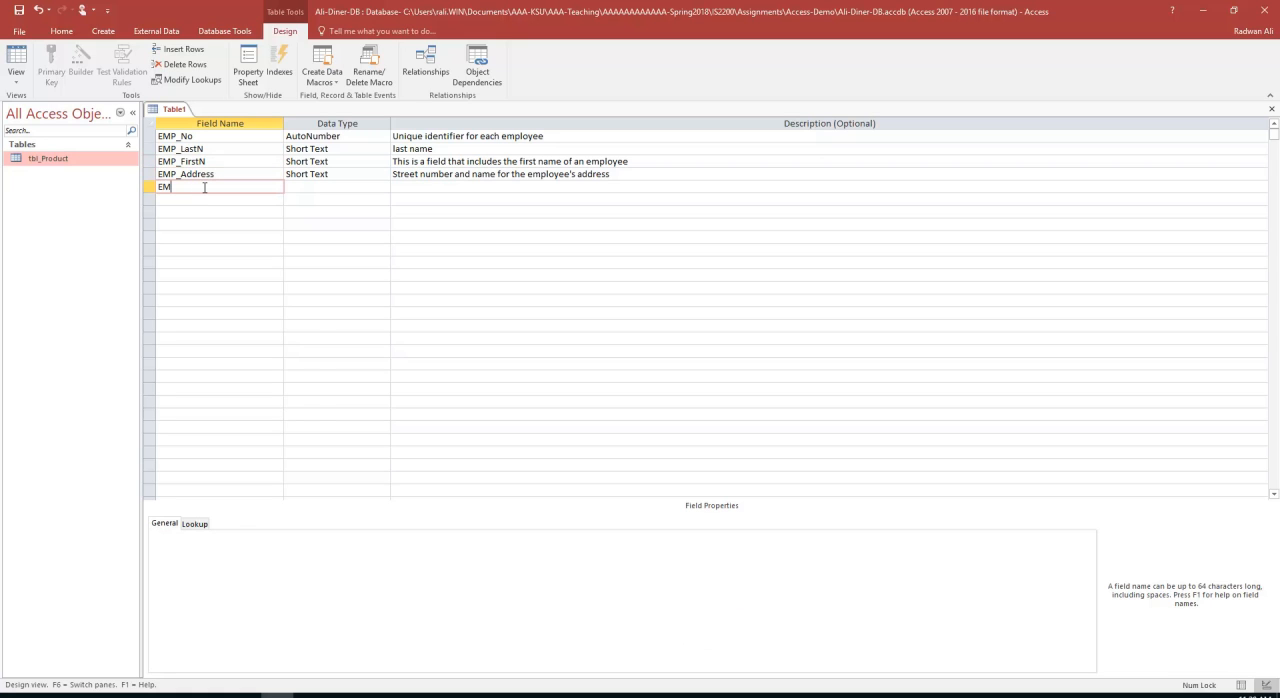
pyautogui.write('PL')
pyautogui.write('_City')
pyautogui.press('Tab')
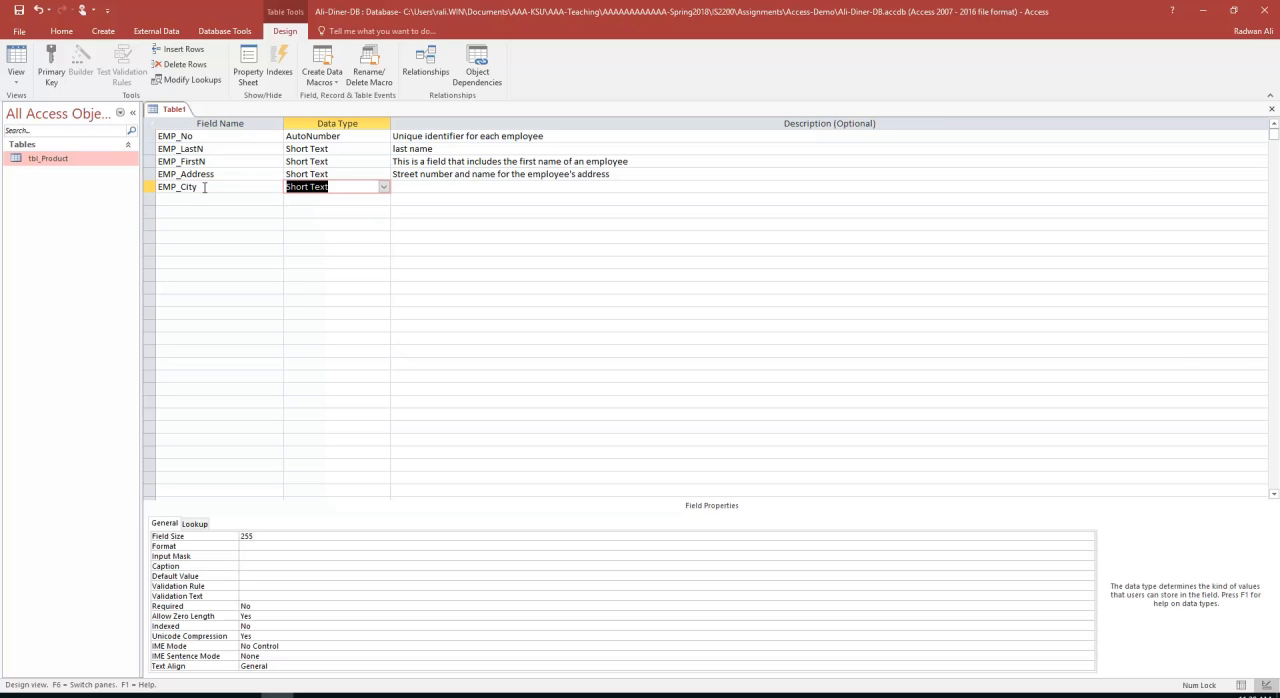
pyautogui.press('Tab')
pyautogui.press('Tab')
# Add an EMP_State field below EMP_City with the Short Text data type and no description
pyautogui.write('EMP_')
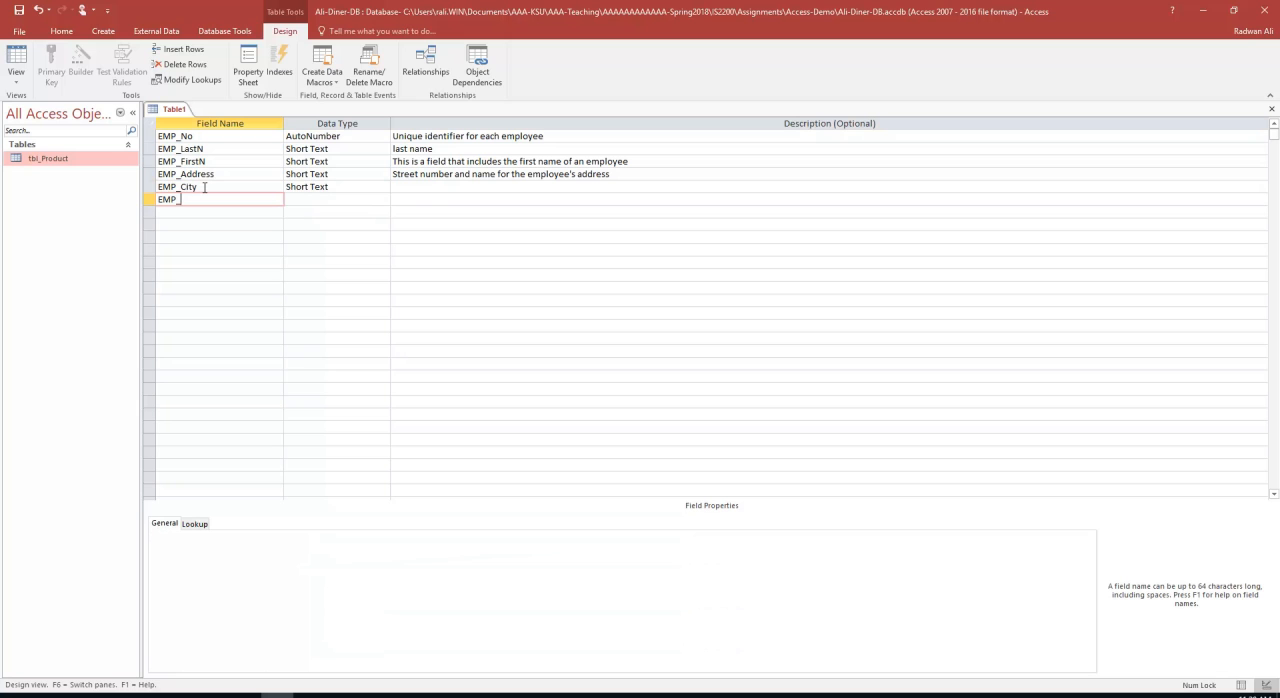
pyautogui.write('State')
pyautogui.press('Tab')
pyautogui.press('Tab')
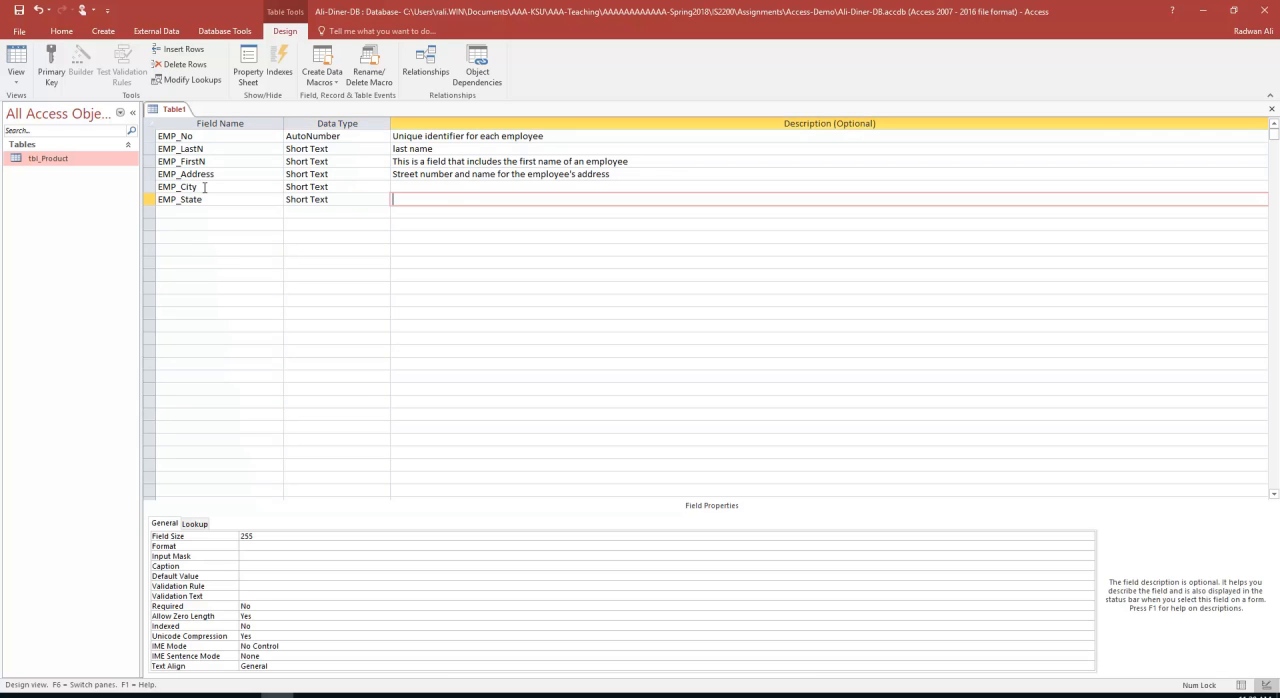
pyautogui.press('Tab')
# Add a Full-time field below EMP_State with the Yes/No data type
pyautogui.write('Full-time')
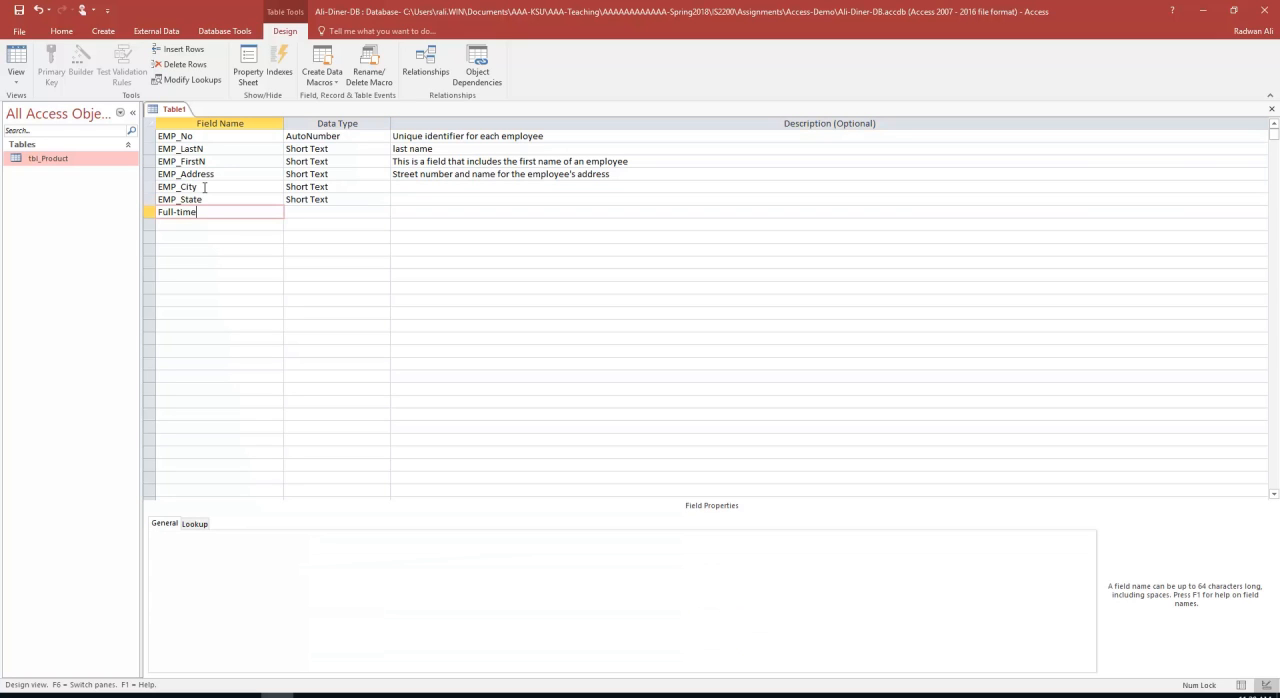
pyautogui.press('Tab')
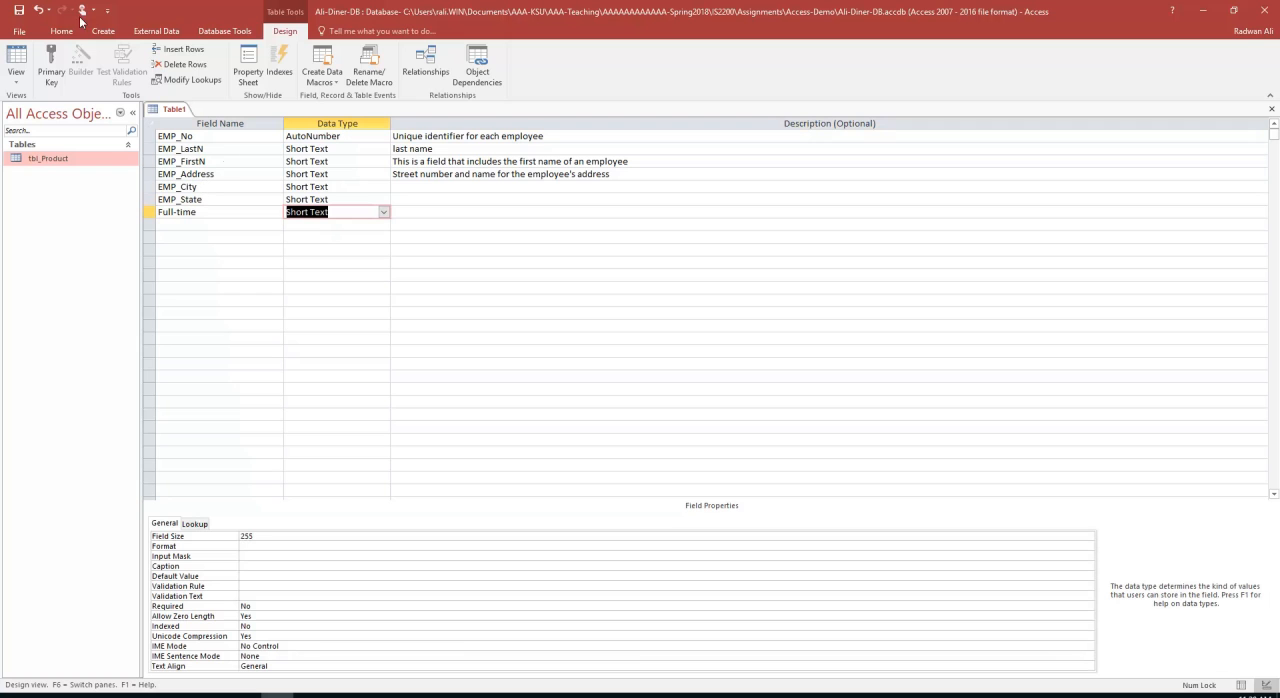
pyautogui.click(383, 212)
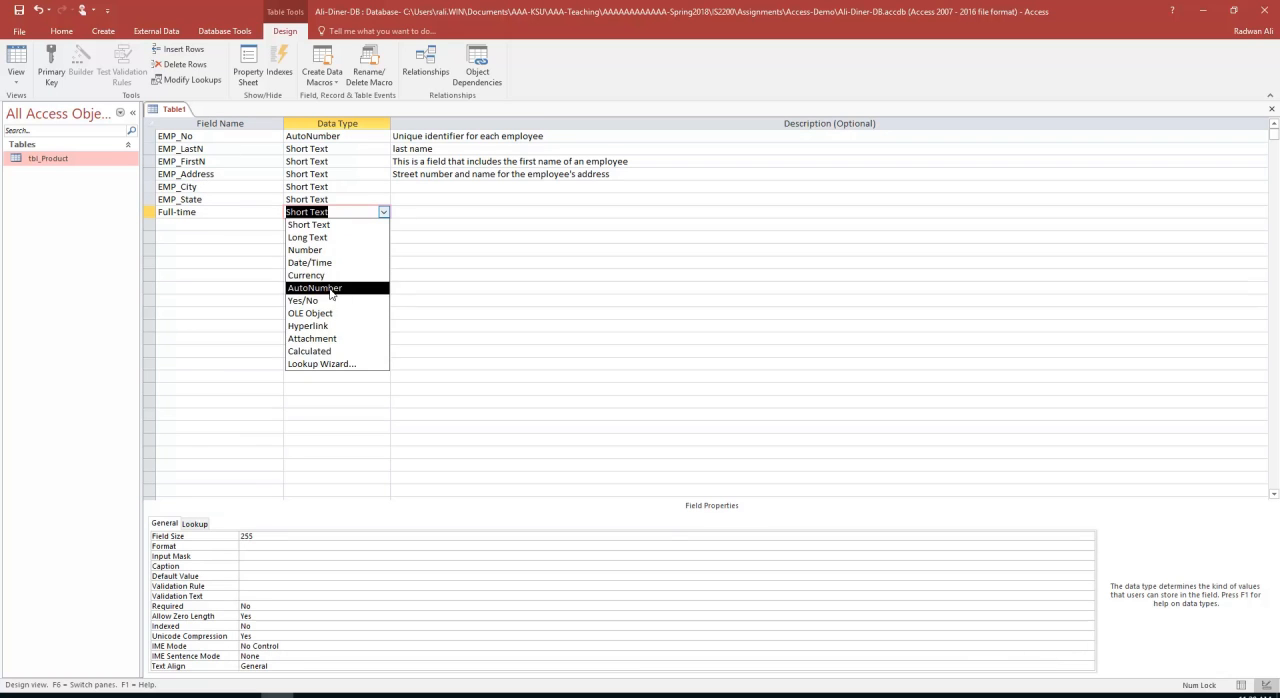
pyautogui.click(327, 300)
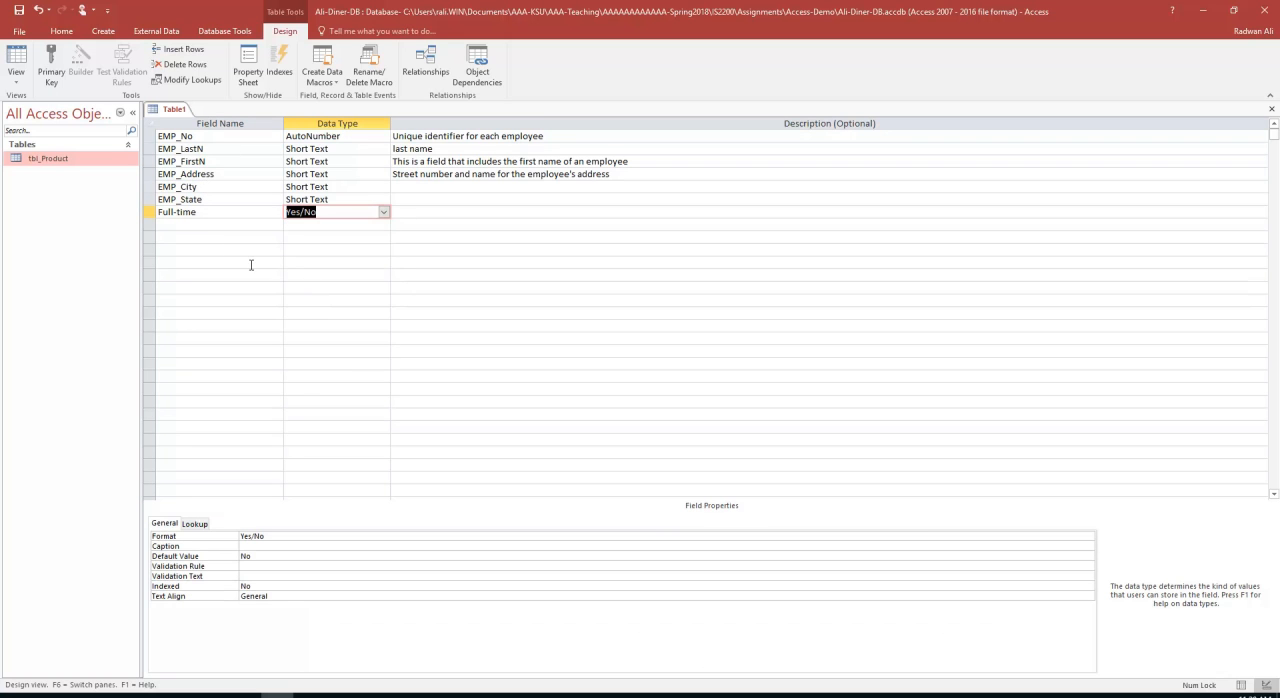
# Add a Wage_Salary field below Full-time with the Currency data type
pyautogui.click(212, 225)
pyautogui.write('wag')
pyautogui.press('BackSpace')
pyautogui.press('BackSpace')
pyautogui.press('BackSpace')
pyautogui.write('Wag')
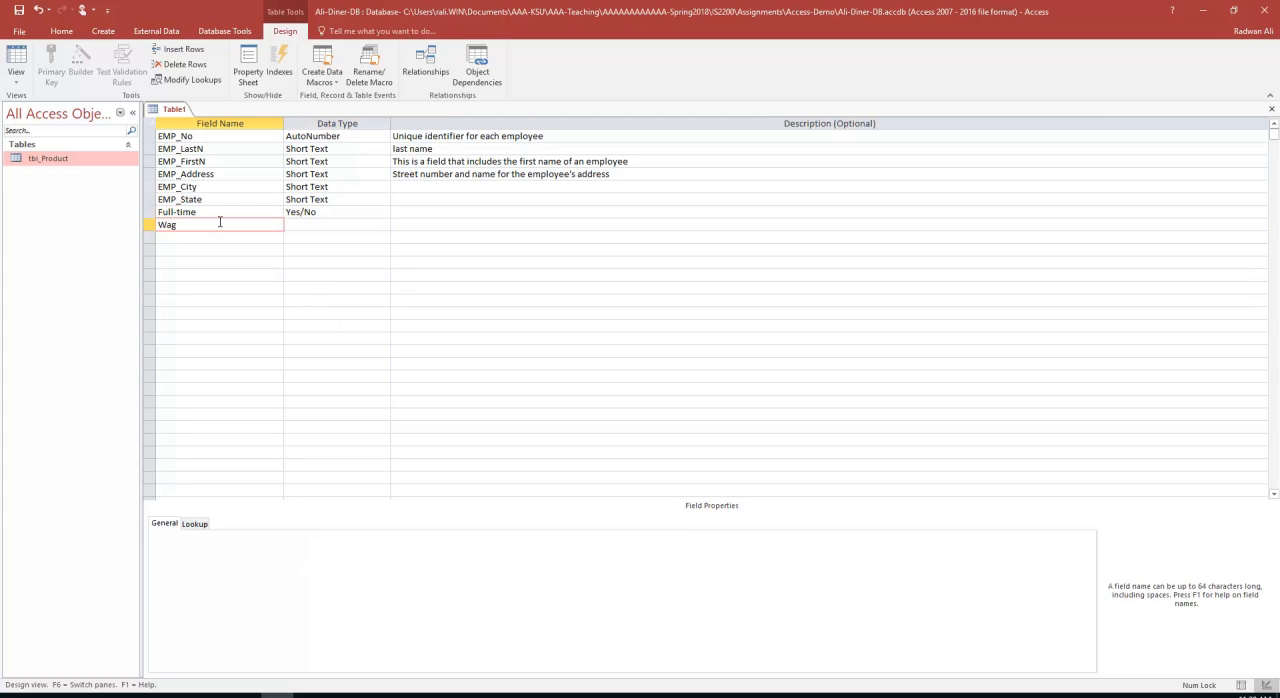
pyautogui.write('e_Salary')
pyautogui.press('Tab')
pyautogui.write('C')
pyautogui.press('Tab')
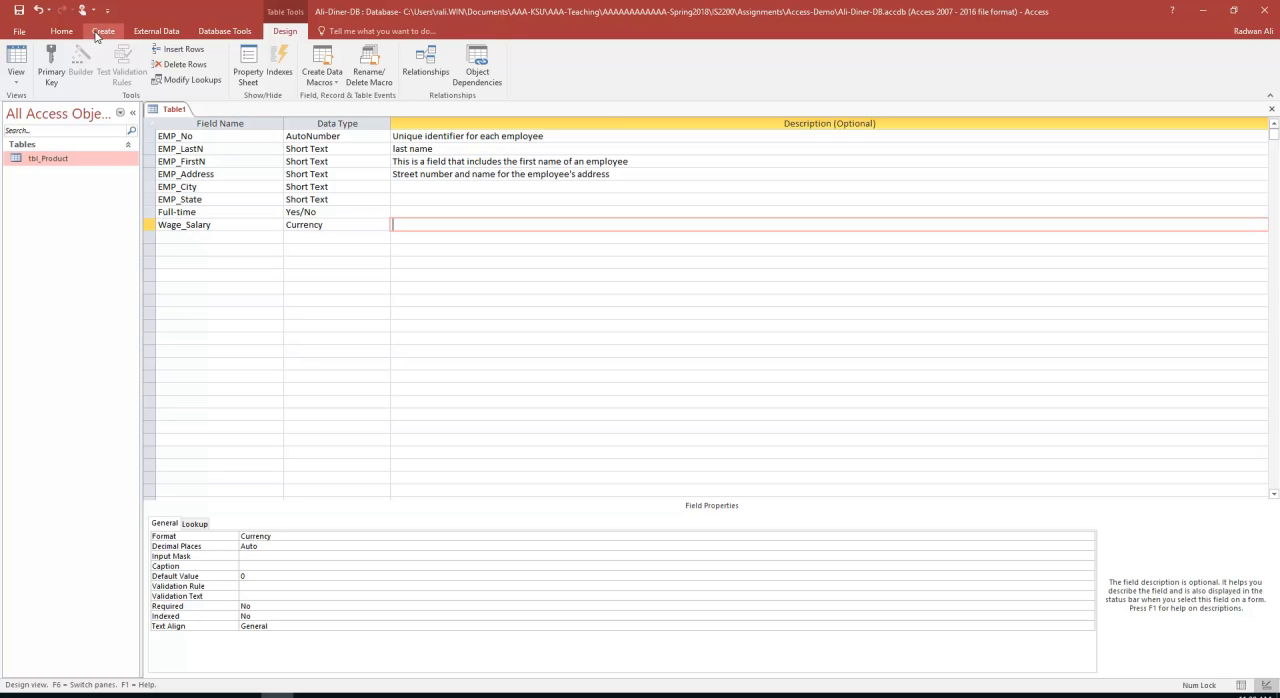
# Save the table as tbl_Employee and agree to have a primary key created
pyautogui.click(20, 13)
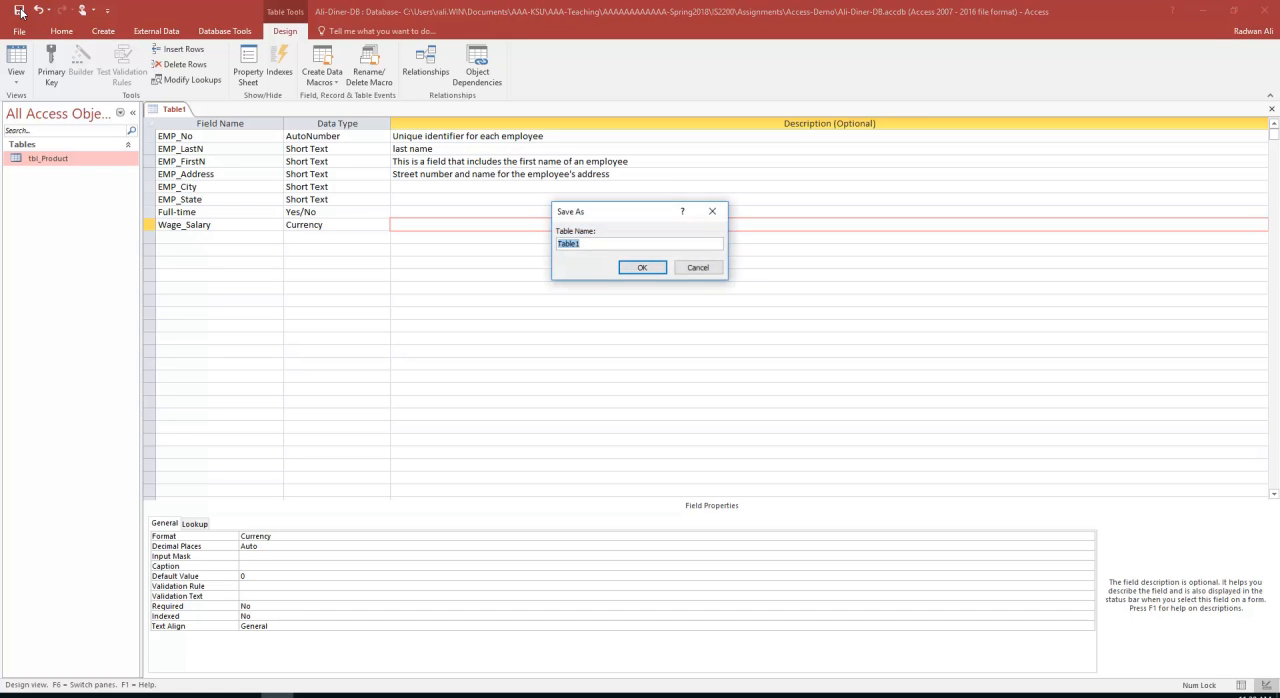
pyautogui.write('tbl_Empol')
pyautogui.press('BackSpace')
pyautogui.write('loyee')
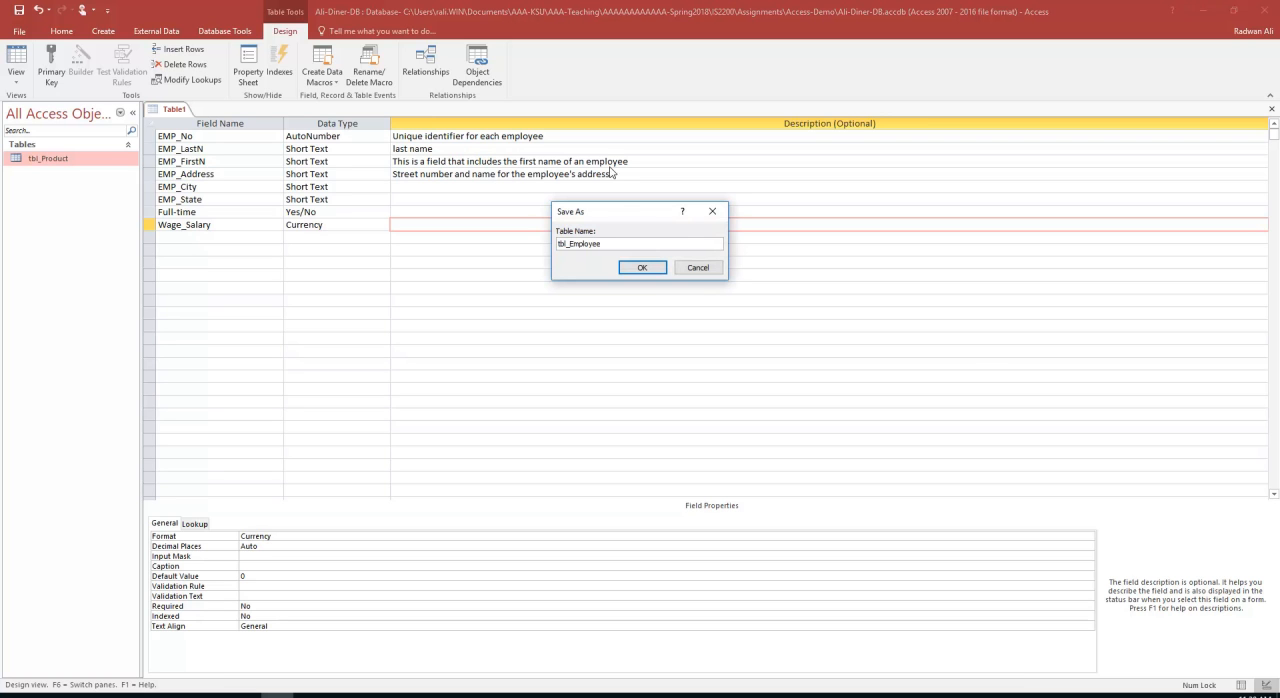
pyautogui.click(658, 265)
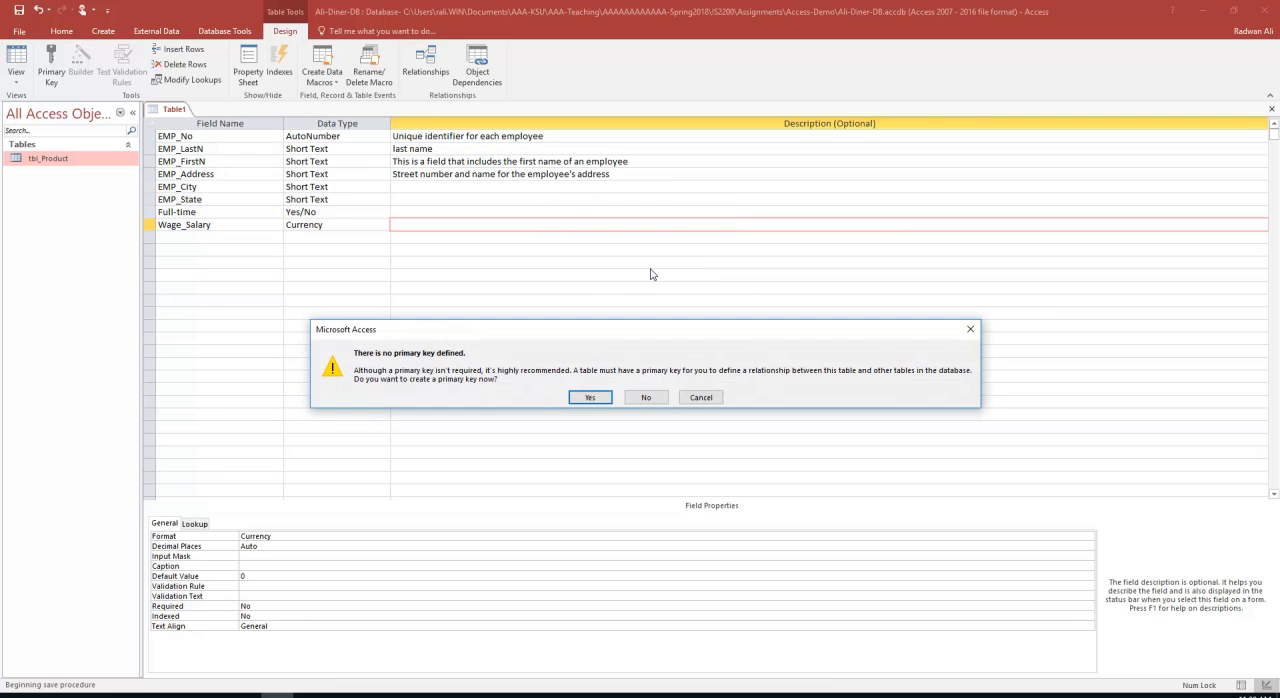
pyautogui.click(590, 398)
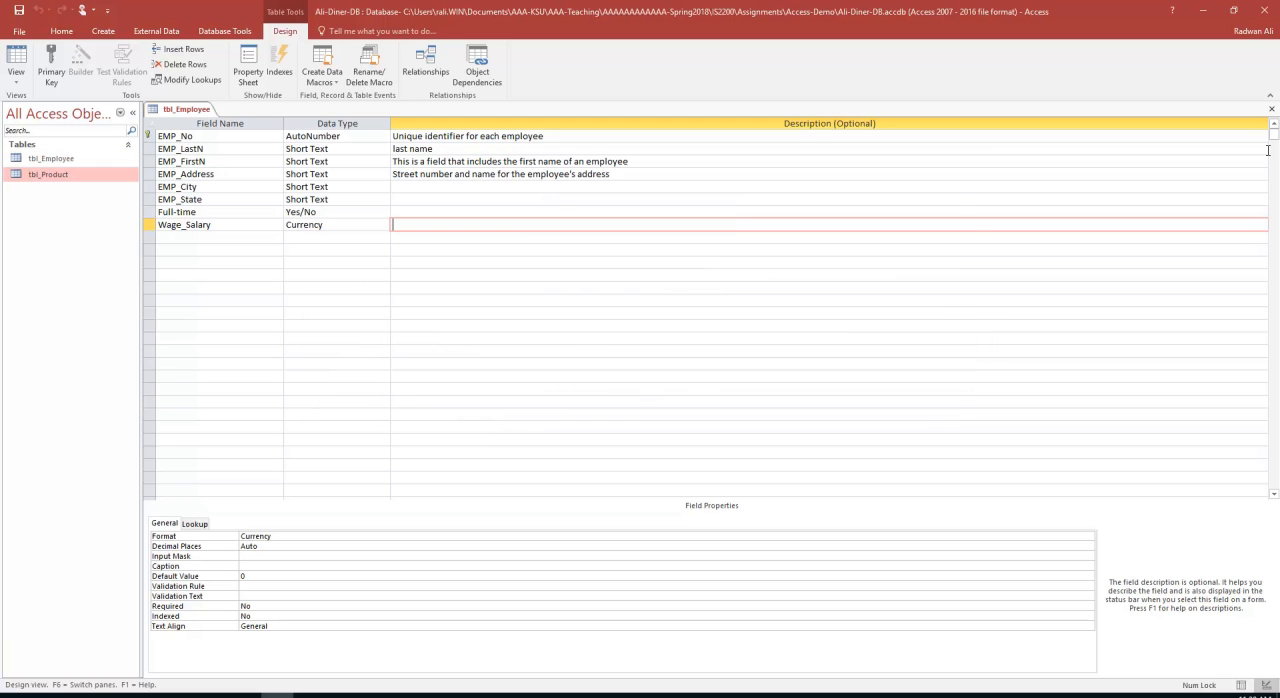
# Close the tbl_Employee design and open tbl_Product and tbl_Employee as datasheets
pyautogui.click(1271, 109)
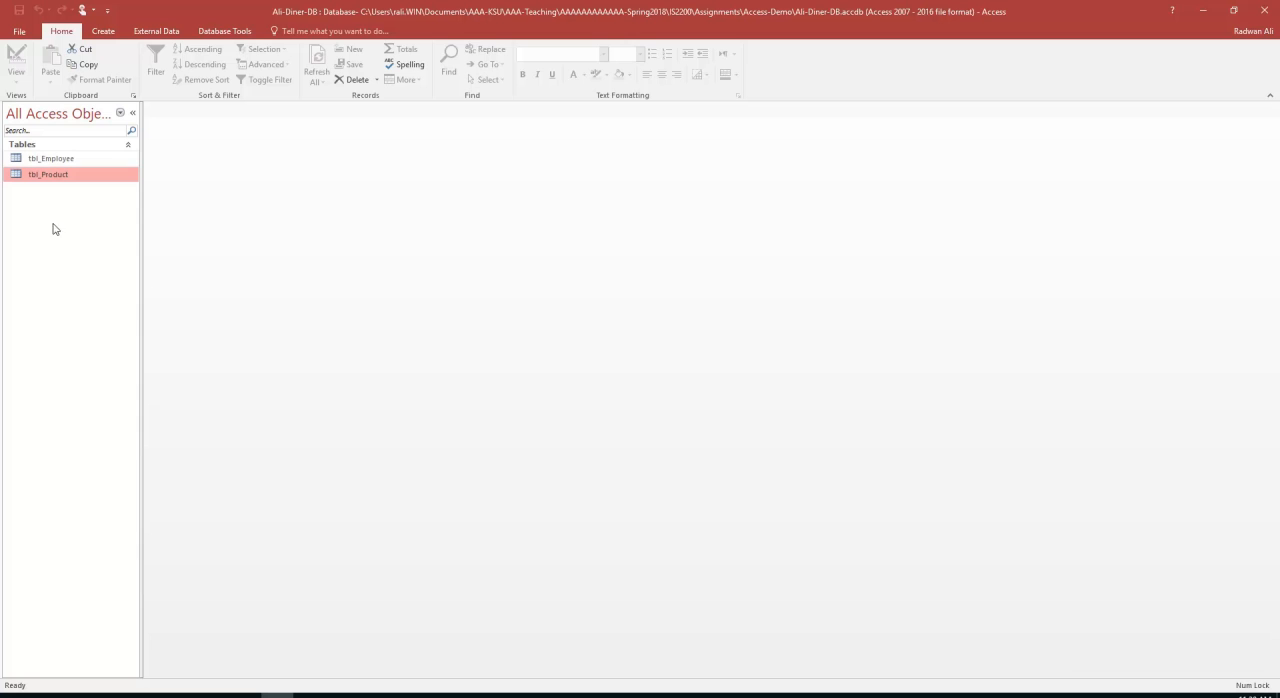
pyautogui.doubleClick(47, 179)
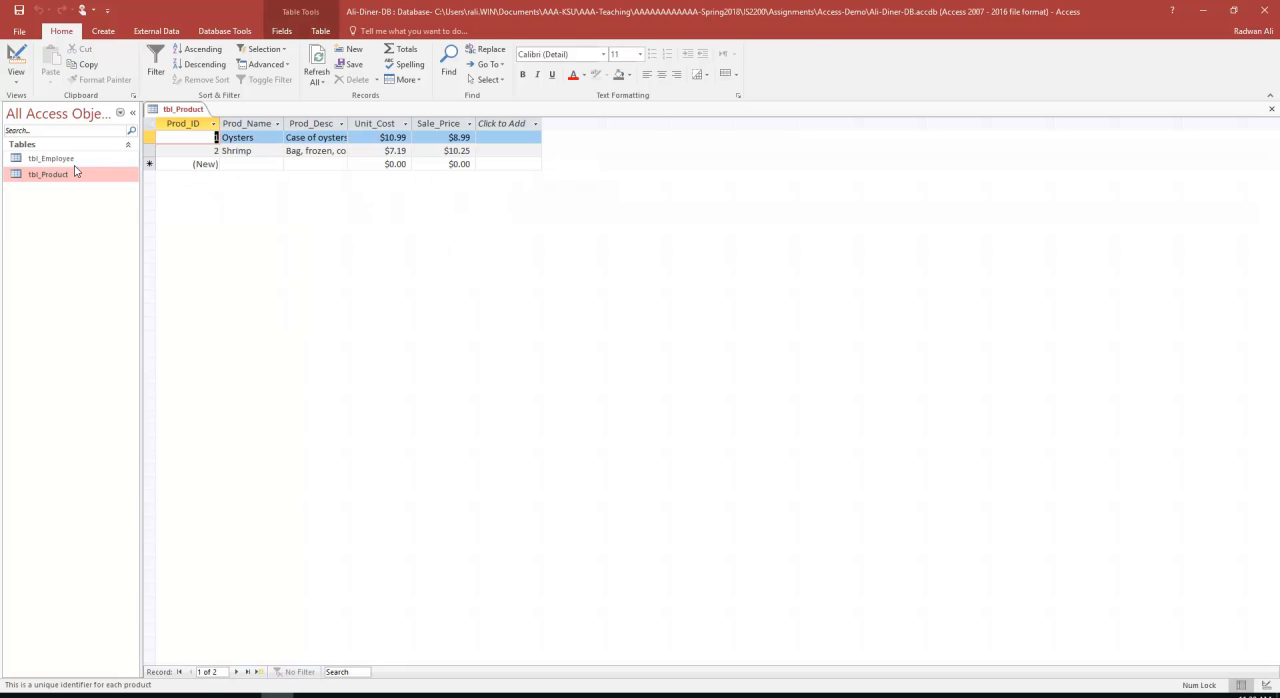
pyautogui.doubleClick(75, 165)
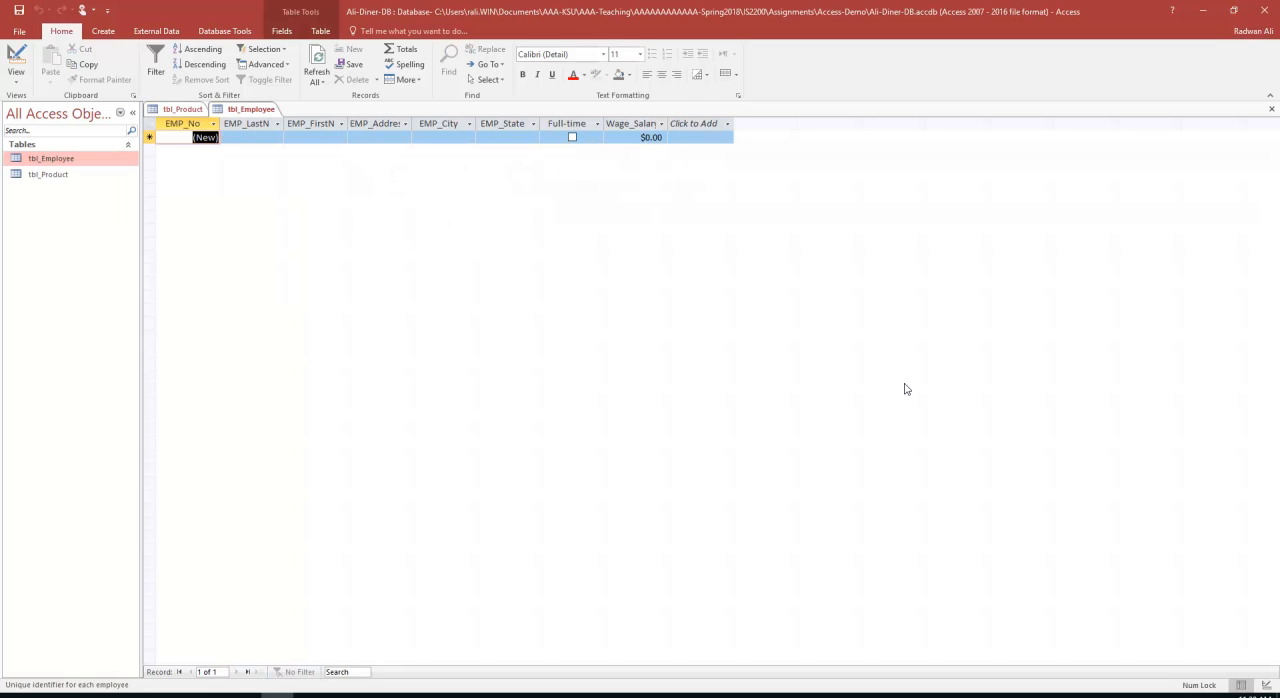
# Enter the first employee's last name and first name in the first tbl_Employee record
pyautogui.press('Tab')
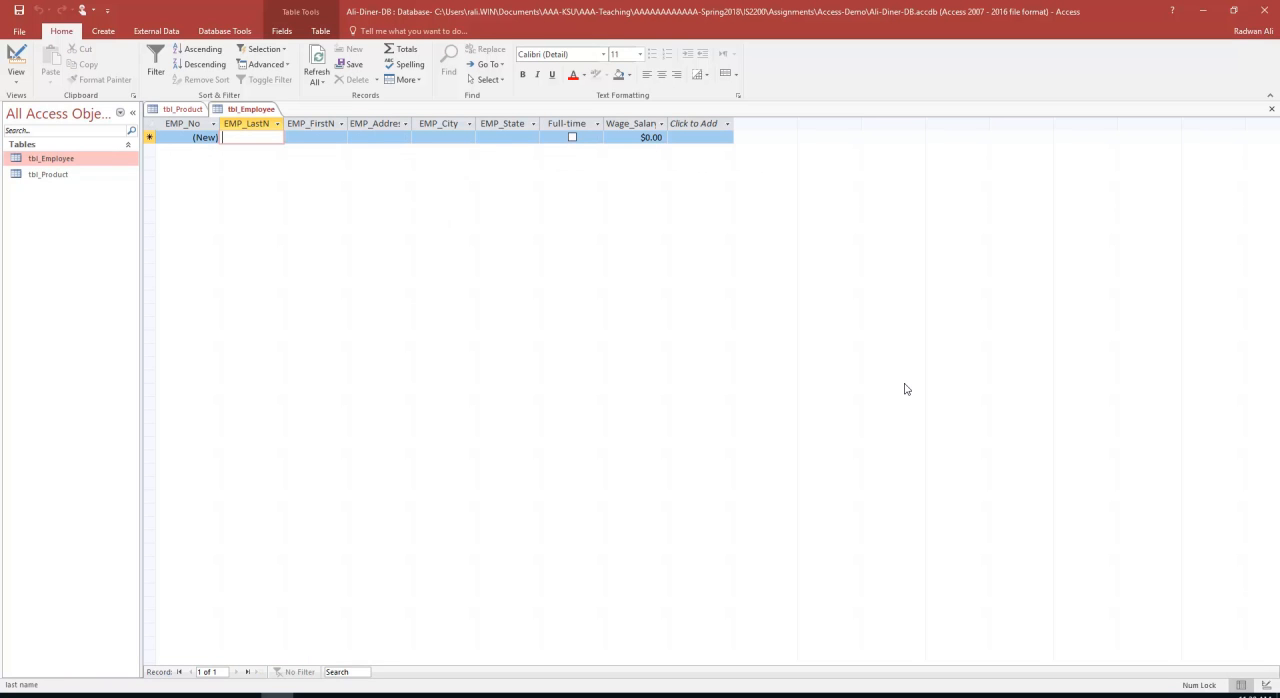
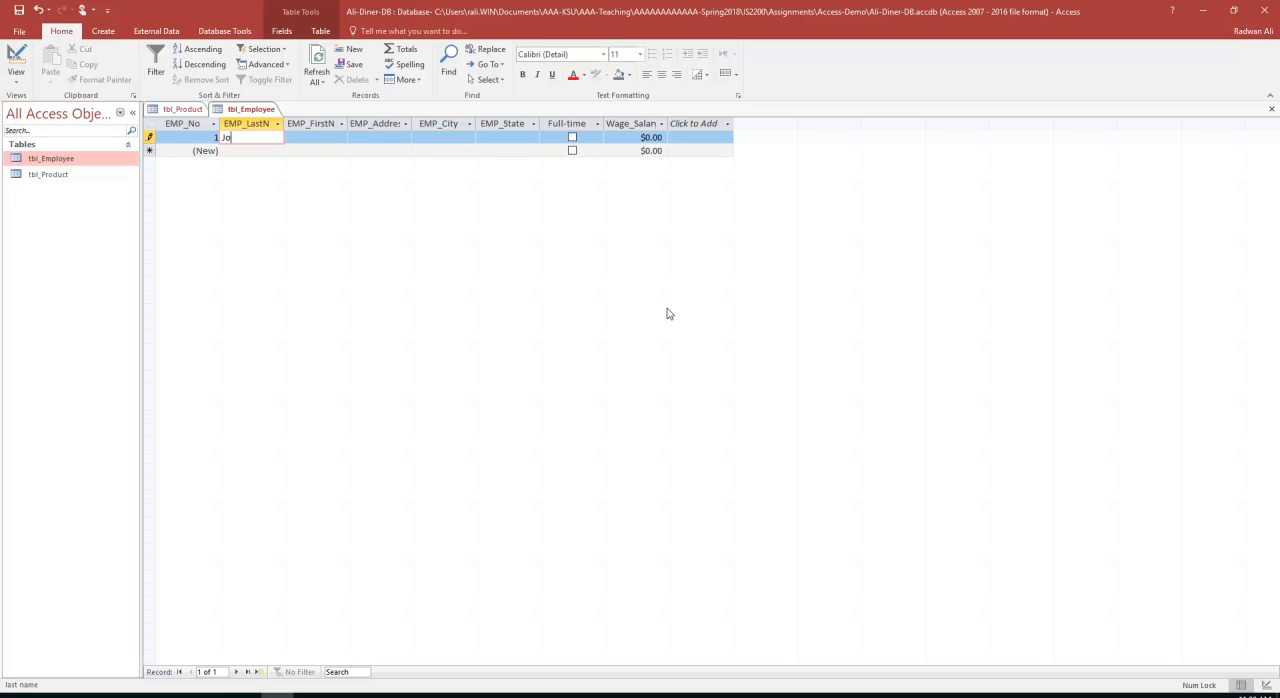
pyautogui.press('Tab')
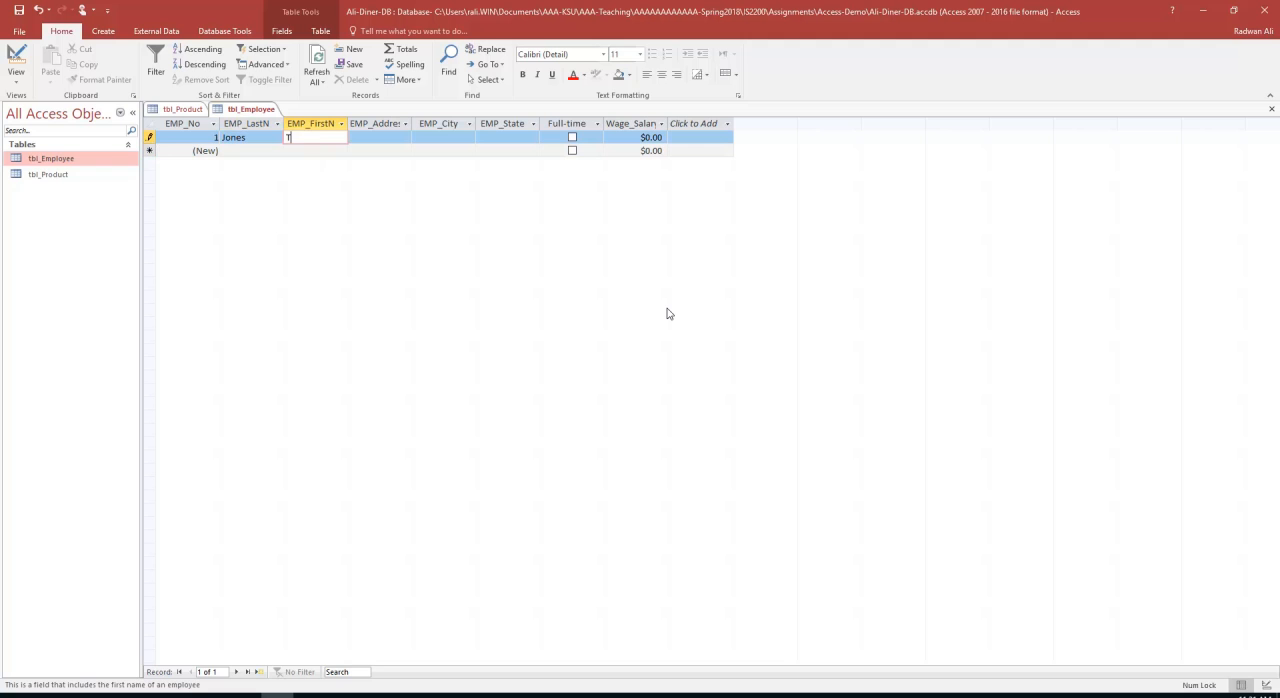
pyautogui.press('Tab')
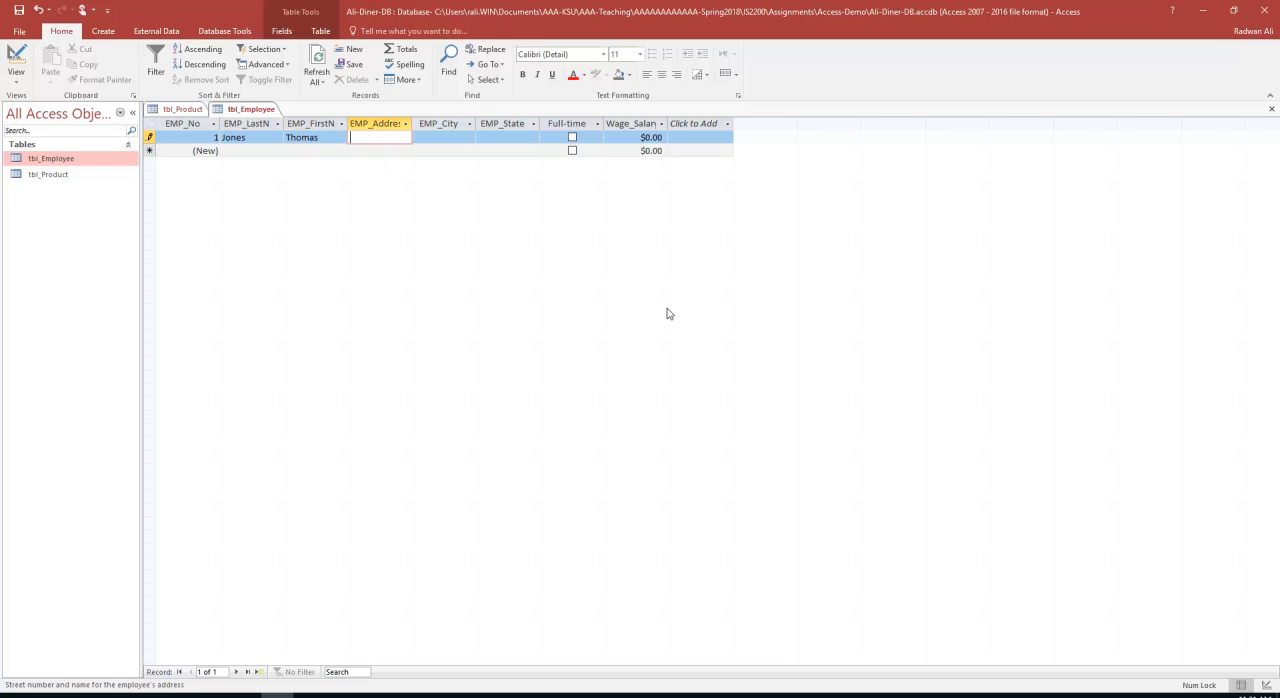
# Fill in the street address, city and state for the first employee record
pyautogui.press('Tab')
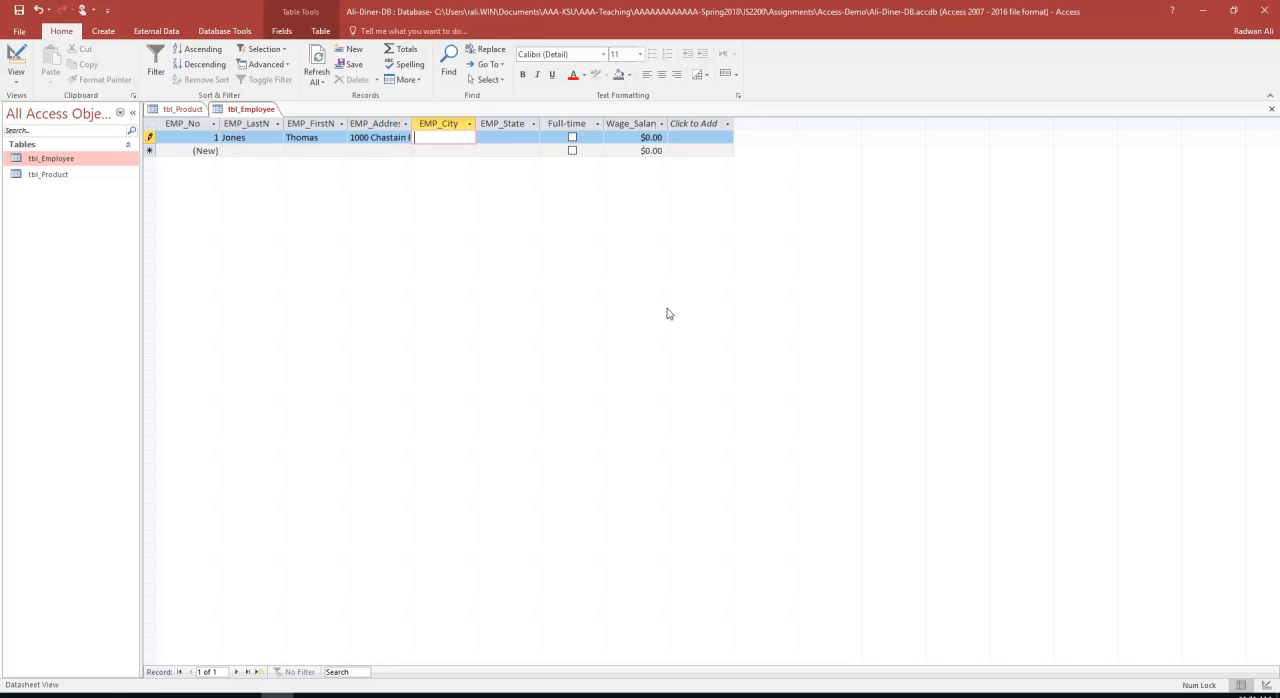
pyautogui.write('Kennesaw')
pyautogui.press('Tab')
pyautogui.write('GA')
pyautogui.press('Tab')
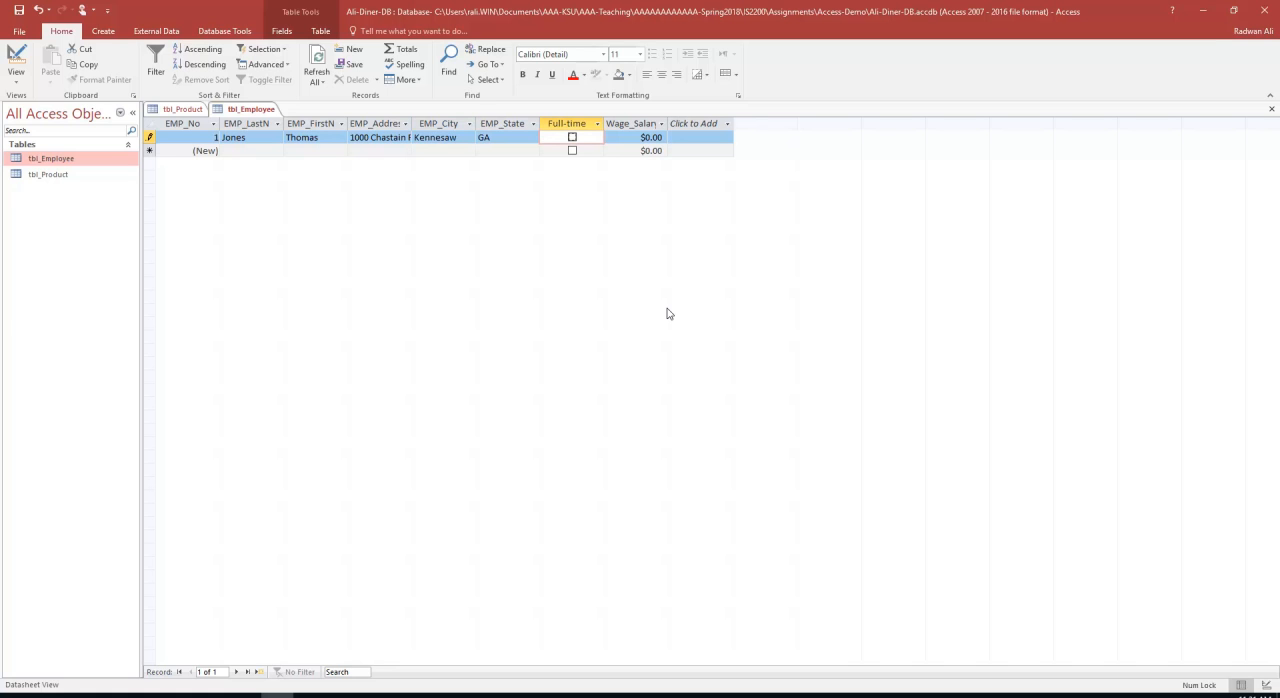
# Mark the first employee as full-time and set the Wage_Salary value to 9.75
pyautogui.click(573, 138)
pyautogui.click(643, 137)
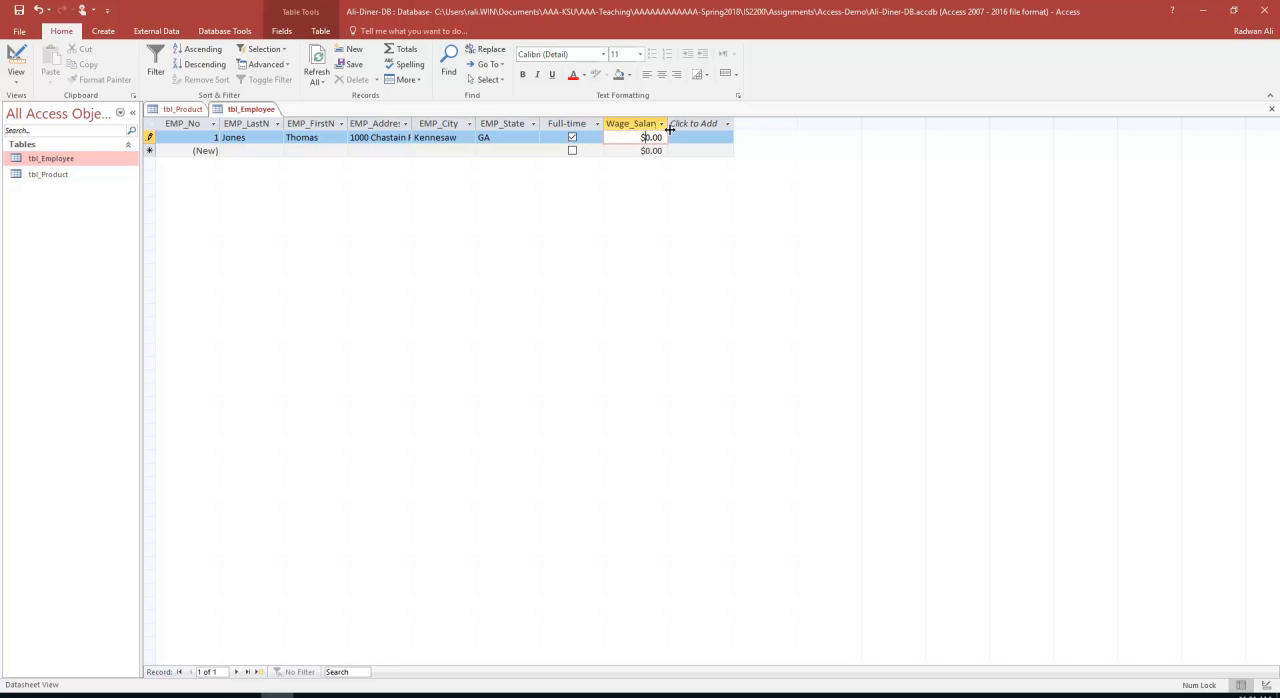
pyautogui.write('9.75')
pyautogui.press('Delete')
pyautogui.press('Delete')
pyautogui.press('Delete')
pyautogui.press('Delete')
pyautogui.press('Tab')
pyautogui.press('Tab')
# Start a second tbl_Employee record with that employee's last name and first name
pyautogui.write('s')
pyautogui.press('BackSpace')
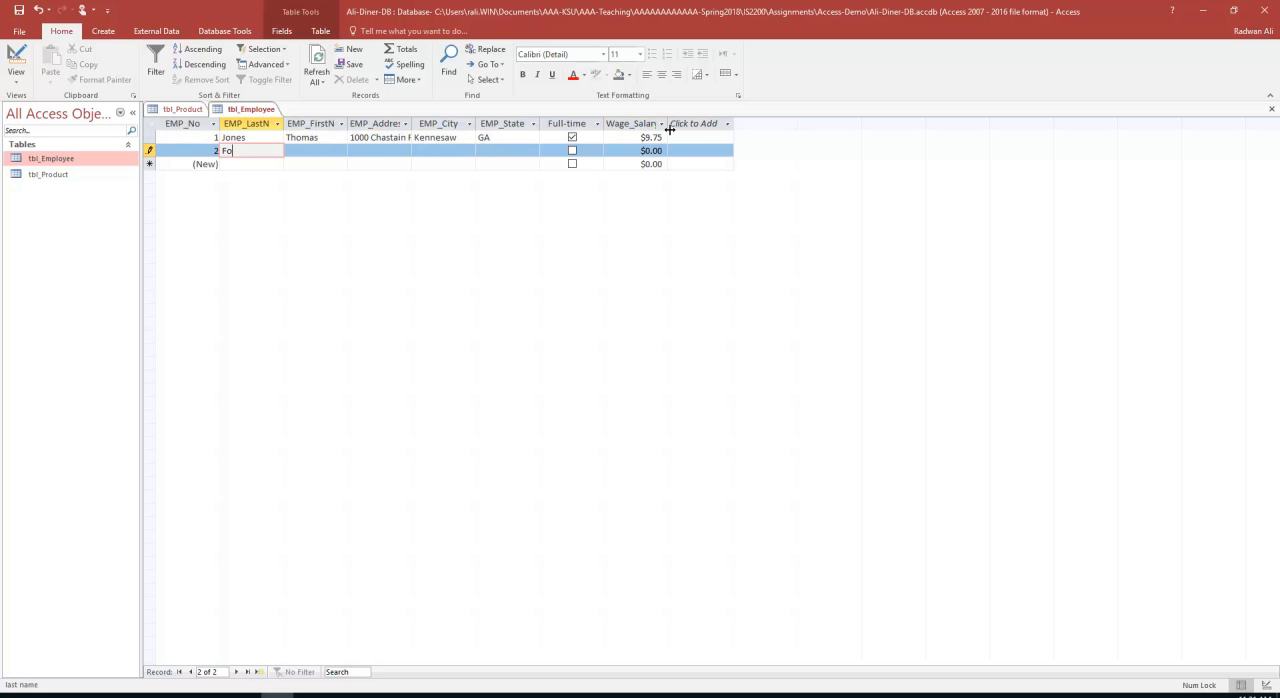
pyautogui.press('Tab')
pyautogui.press('Tab')
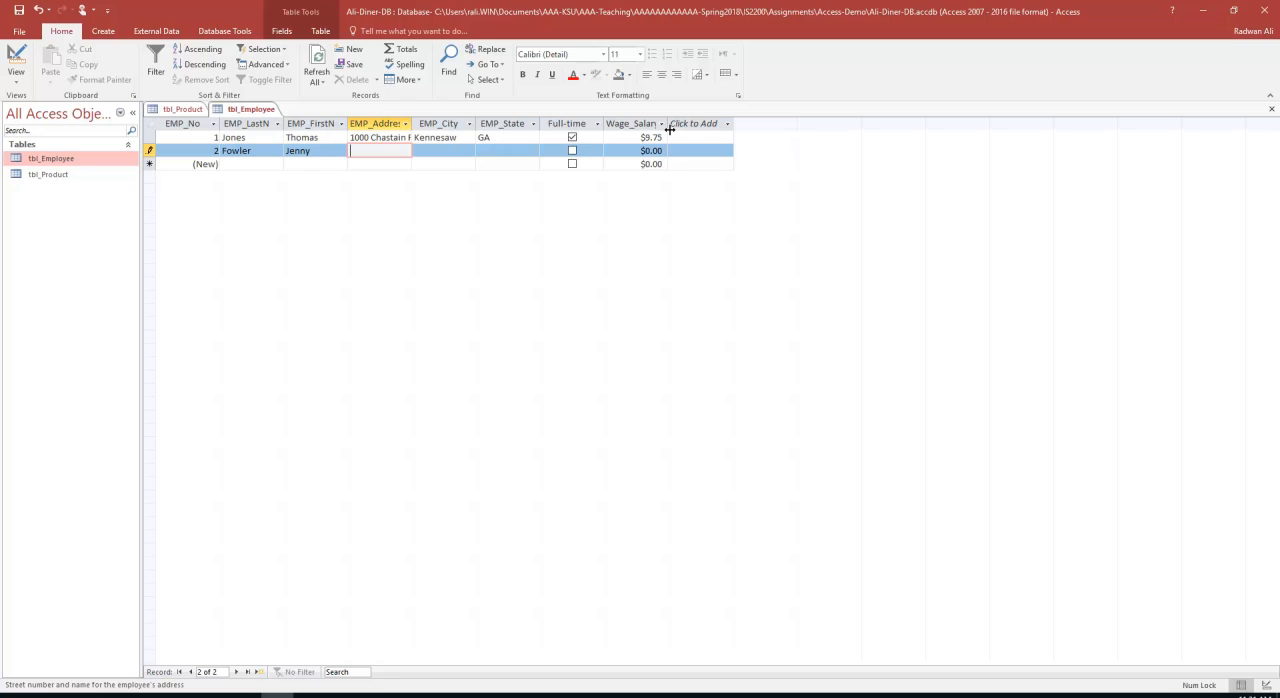
# Fill in the street address, city and state for the second employee record
pyautogui.press('Tab')
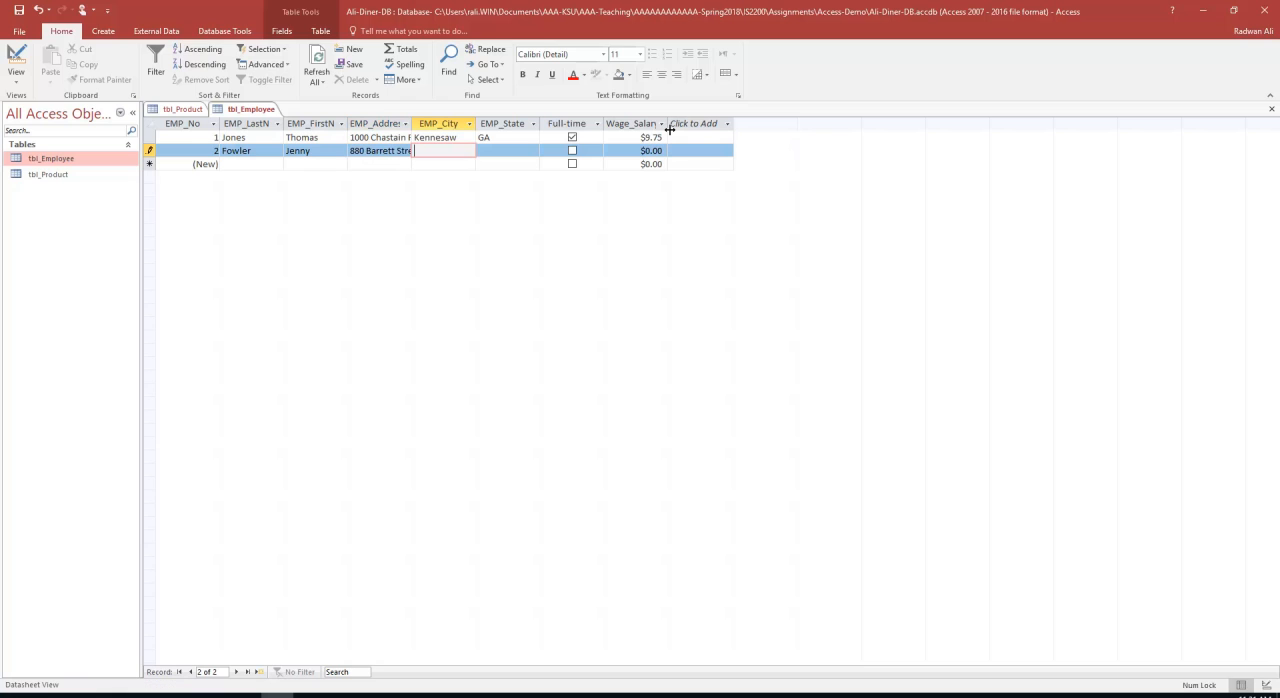
pyautogui.write('Kennes')
pyautogui.write('aw')
pyautogui.press('Tab')
pyautogui.write('GA')
pyautogui.press('Tab')
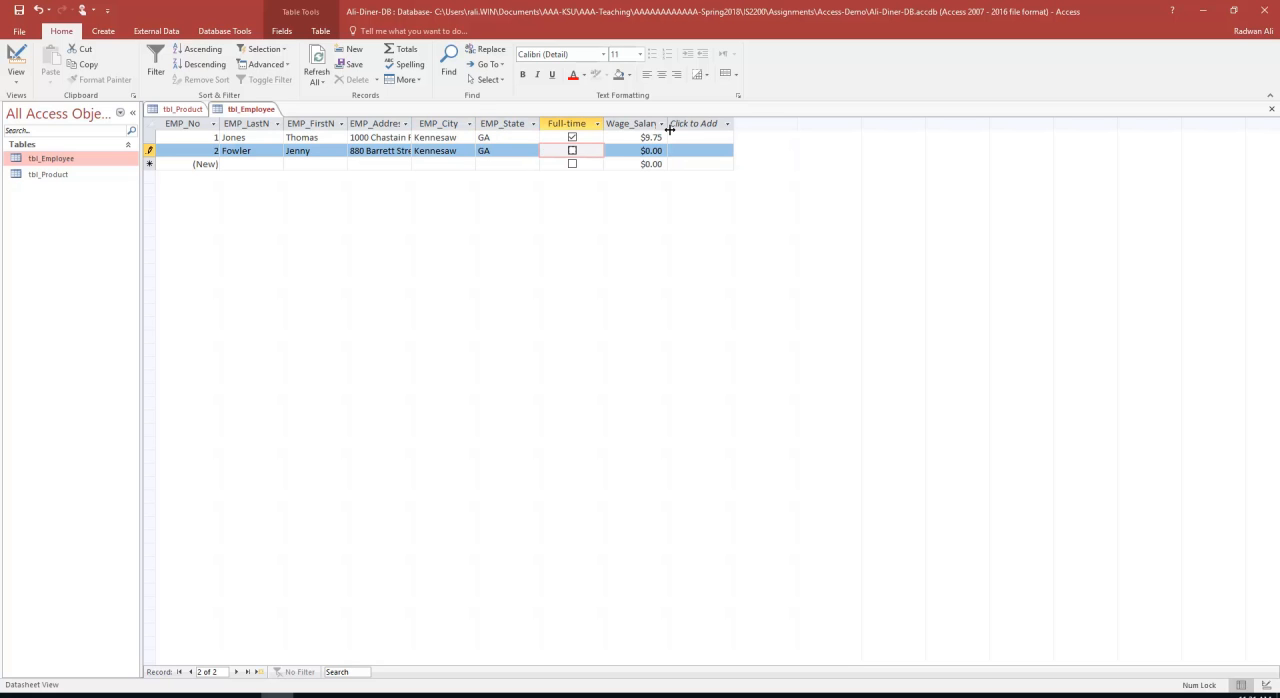
# Mark the second employee as full-time and clear the first employee's Full-time value
pyautogui.click(572, 151)
pyautogui.click(572, 137)
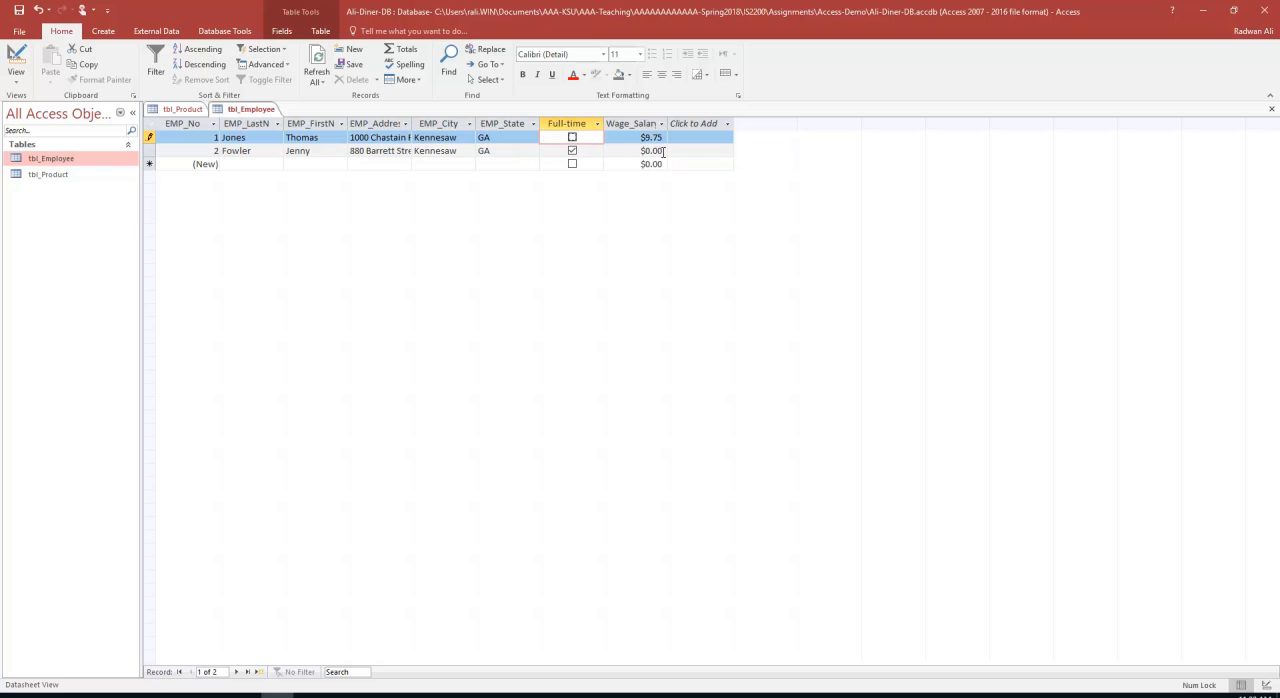
# Set the second employee's Wage_Salary value to 25 and complete the record
pyautogui.doubleClick(664, 150)
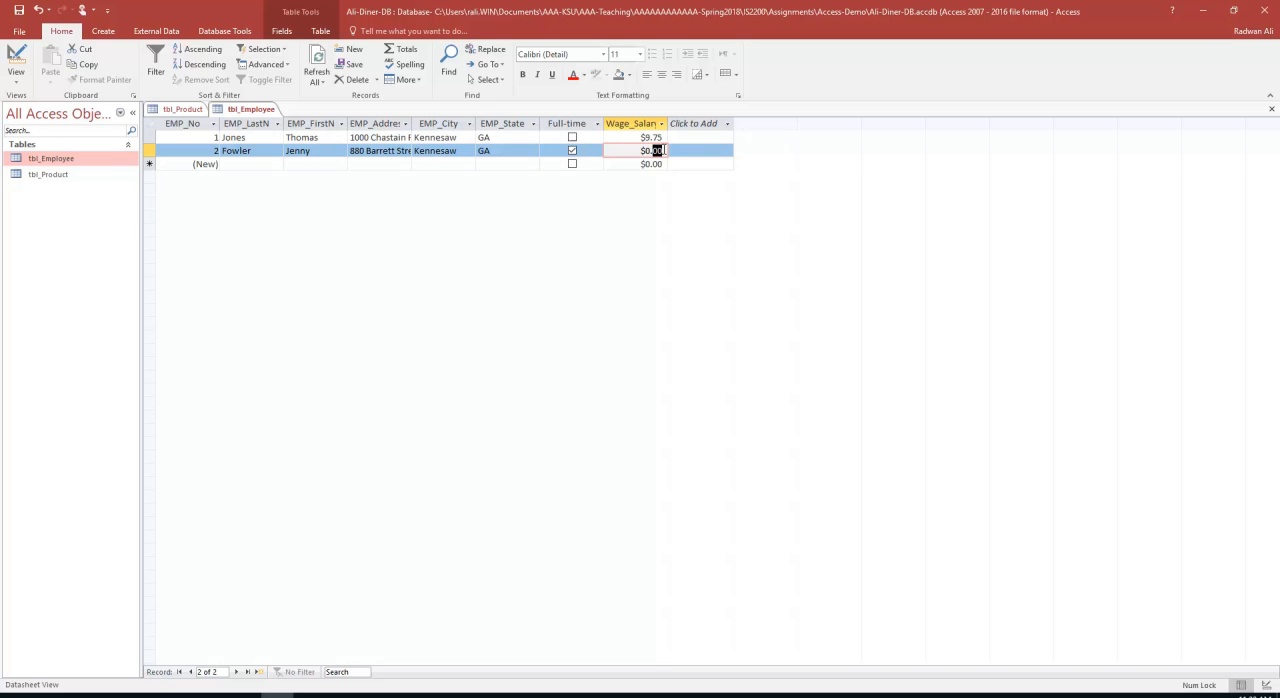
pyautogui.moveTo(665, 150); pyautogui.dragTo(627, 147)
pyautogui.write('25')
pyautogui.press('Return')
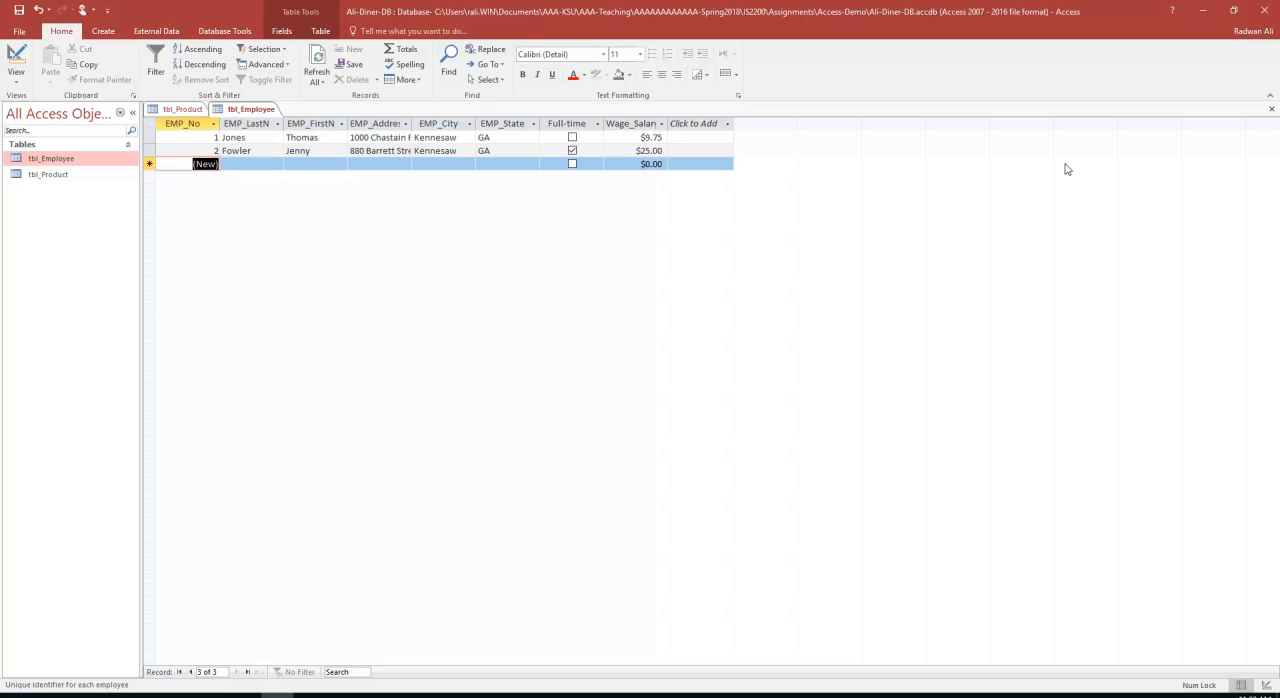